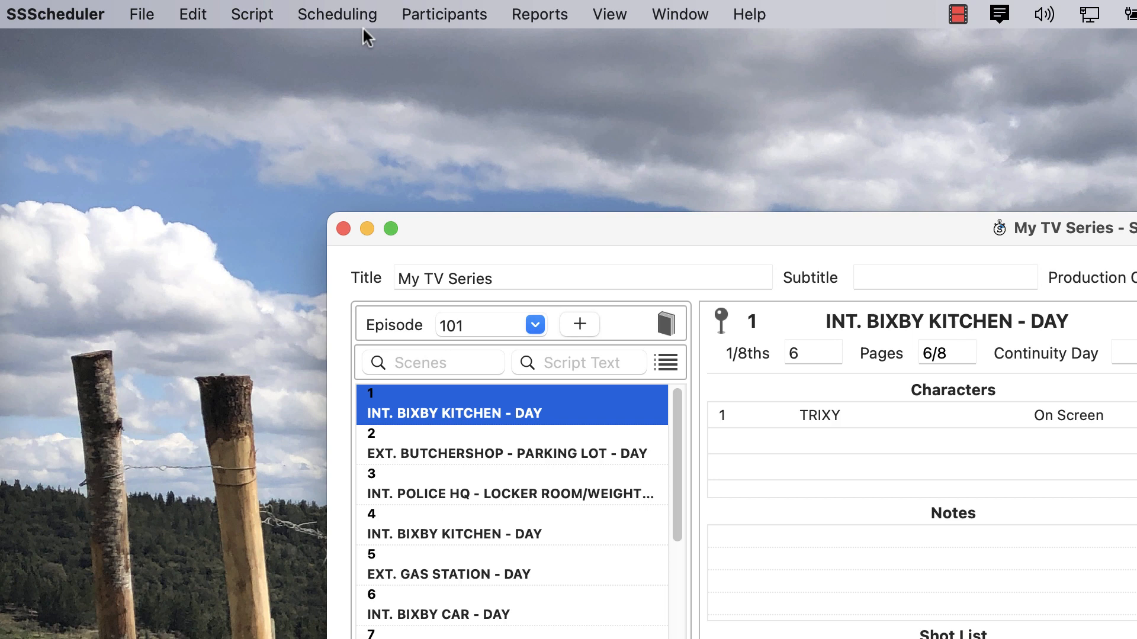
Open the 101 Main stripboard from the stripboards list and bring up the call sheet for Production Day 1.
left_click(363, 13)
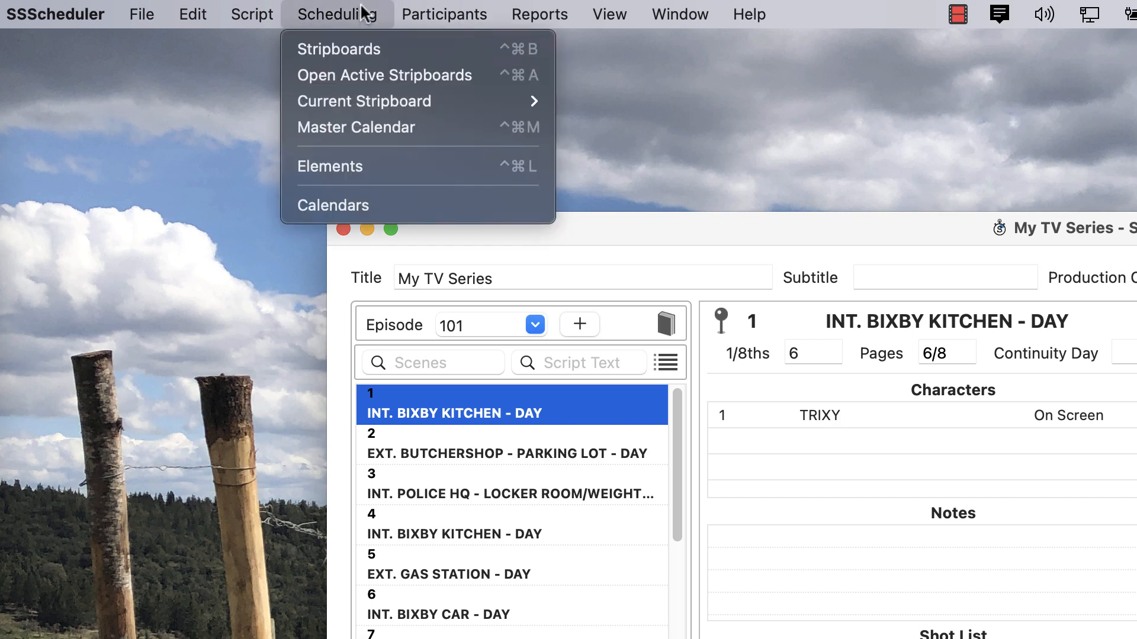
left_click(344, 48)
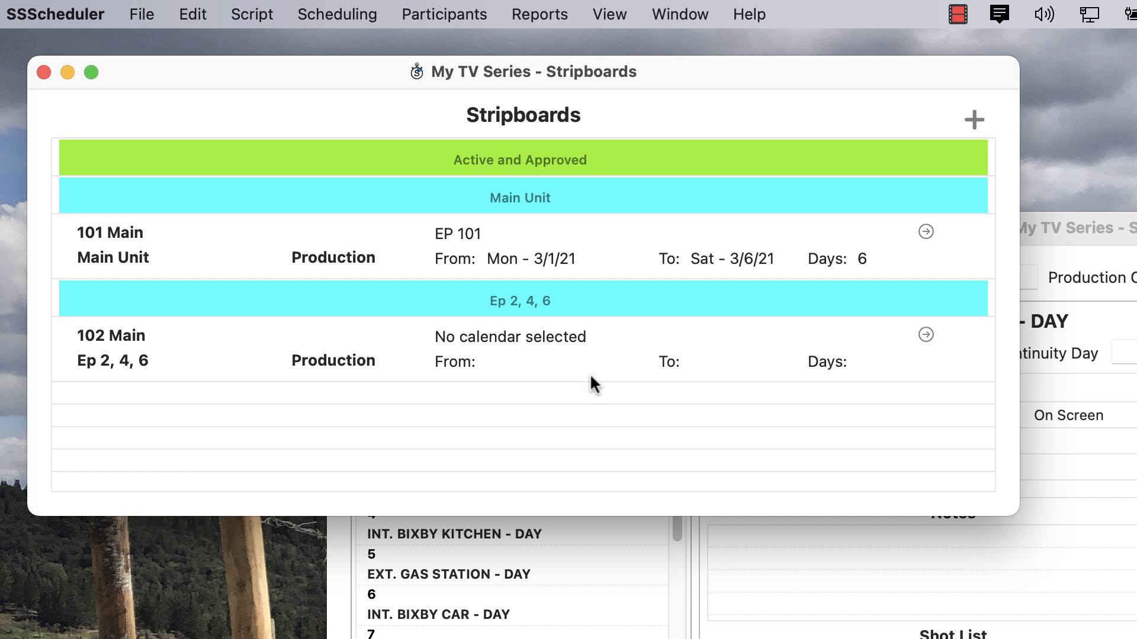
left_click(564, 258)
double_click(564, 257)
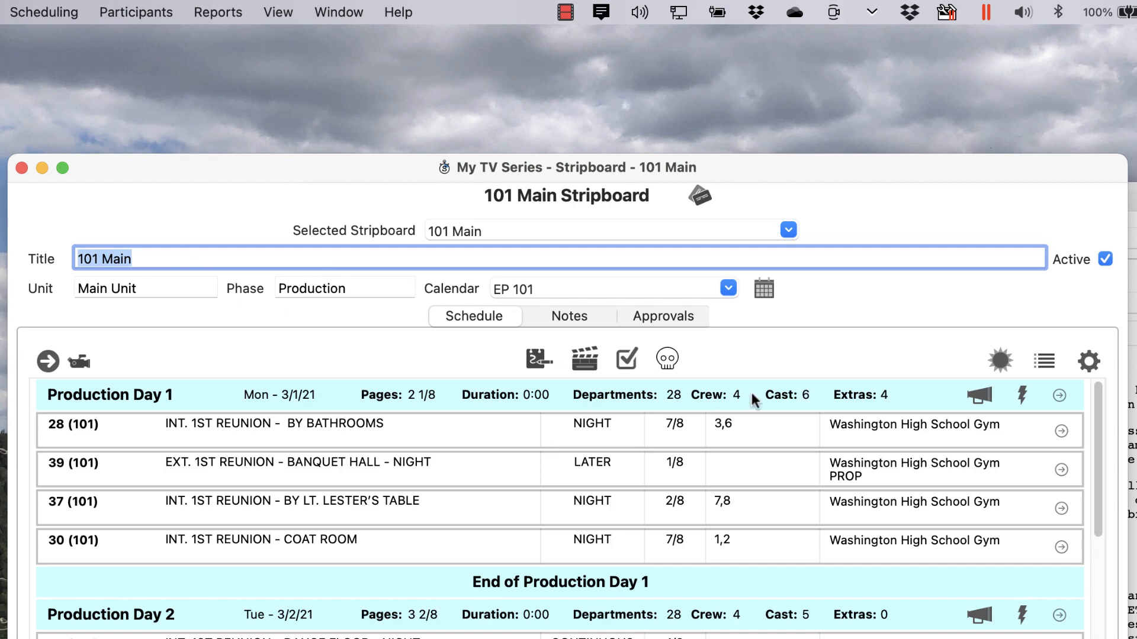
left_click(985, 403)
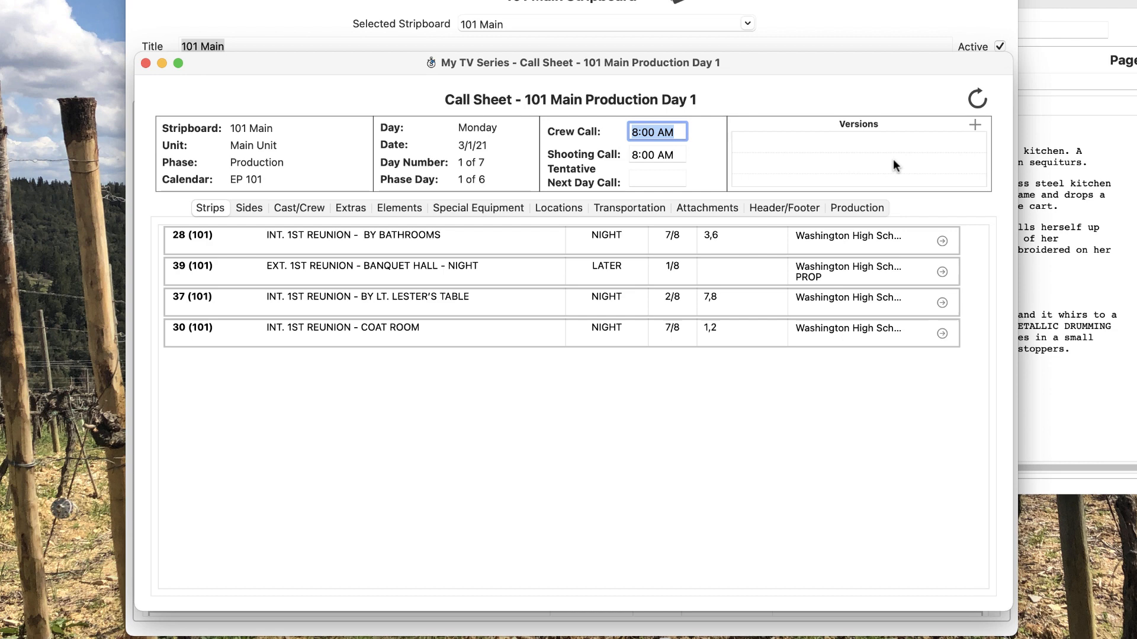
Refresh the Production Day 1 call sheet as the designated call sheet manager, then close it.
left_click(974, 105)
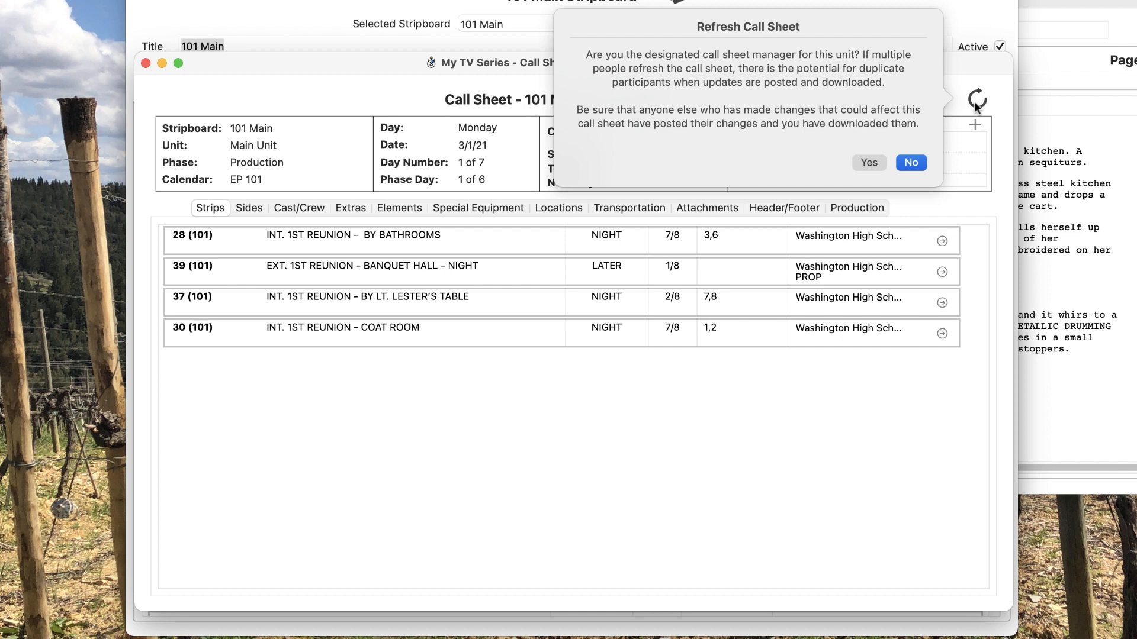
left_click(870, 163)
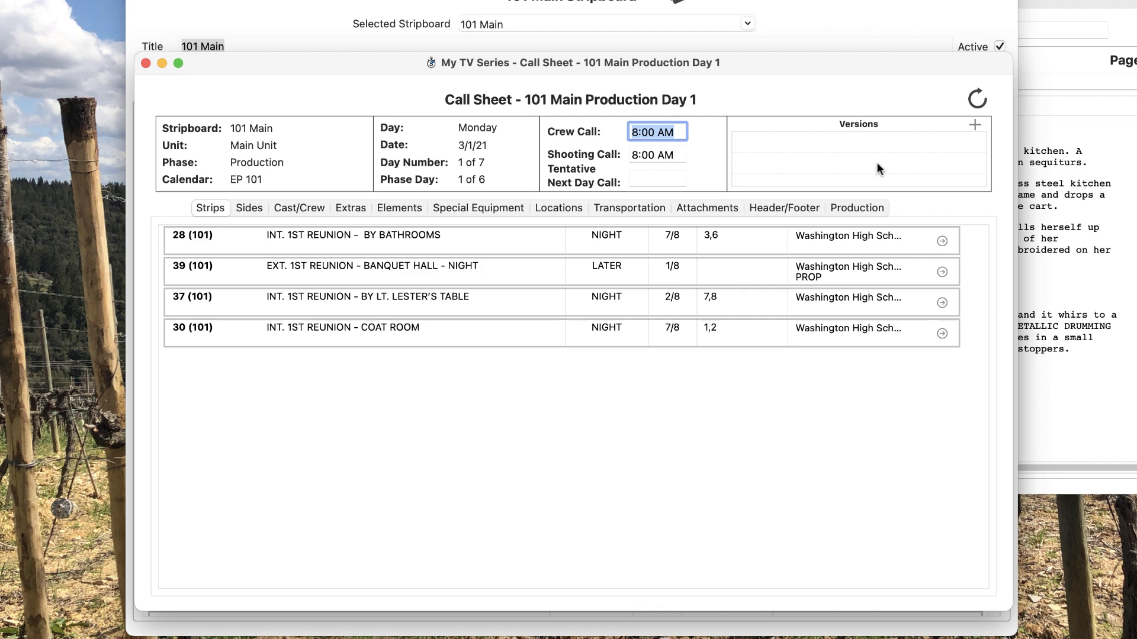
left_click(145, 62)
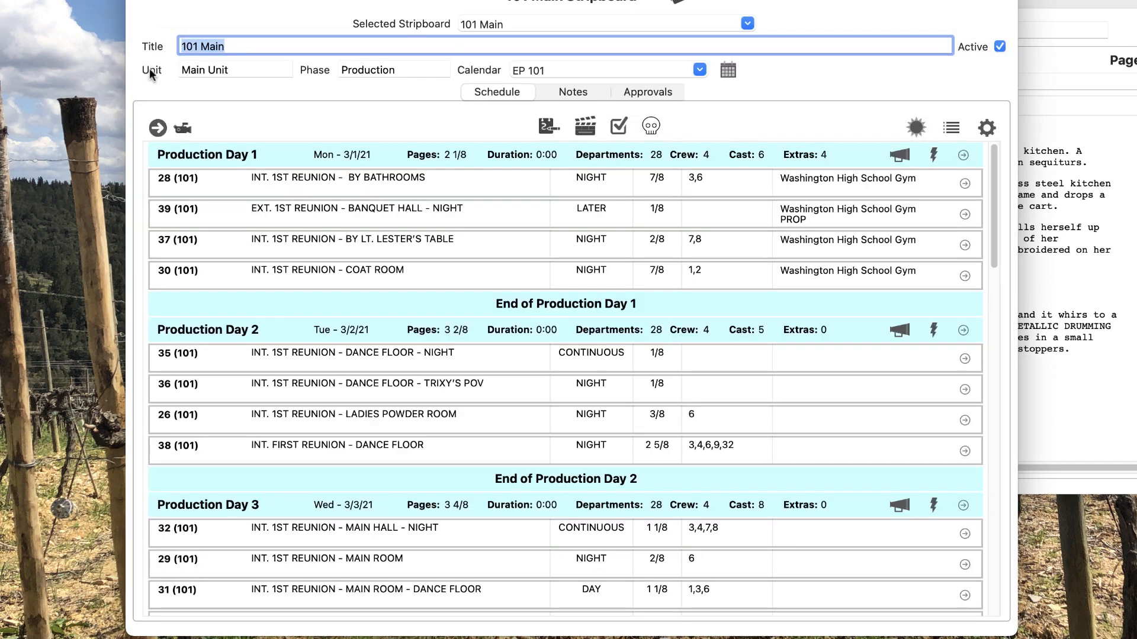
Review the options for copying Day 1 settings into the Production Day 2 call sheet, leaving without copying anything.
left_click(899, 329)
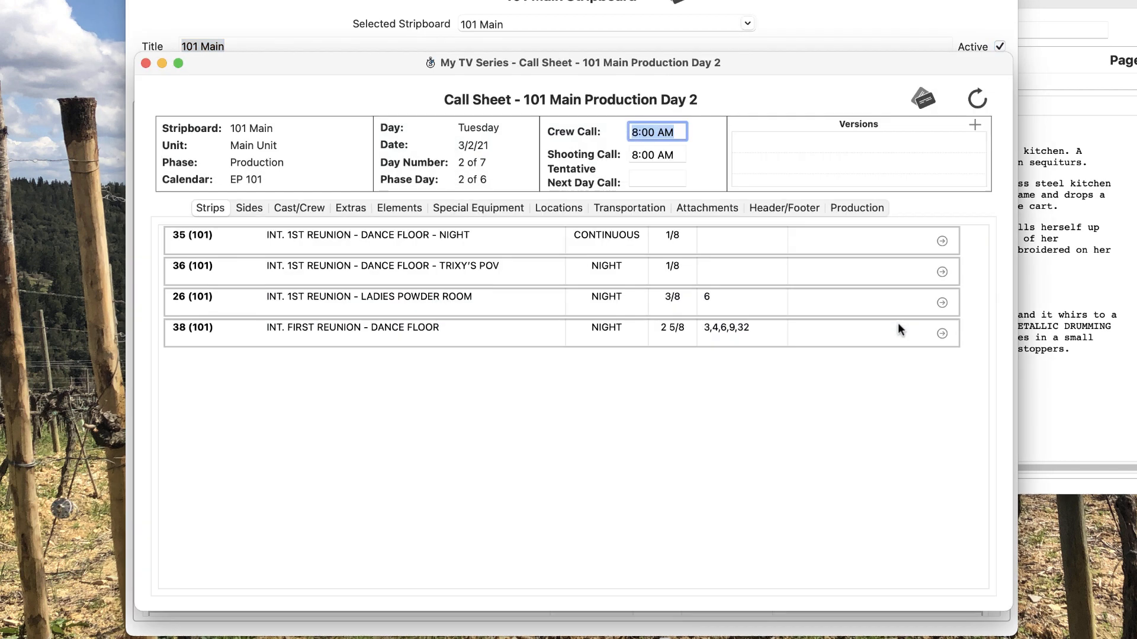
left_click(925, 99)
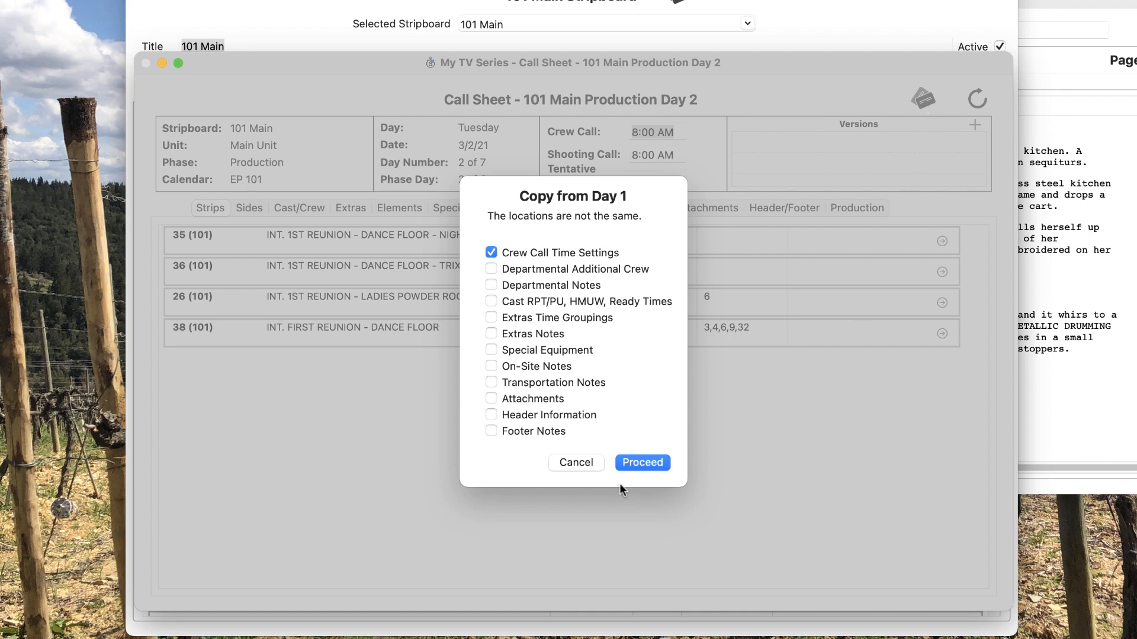
left_click(583, 463)
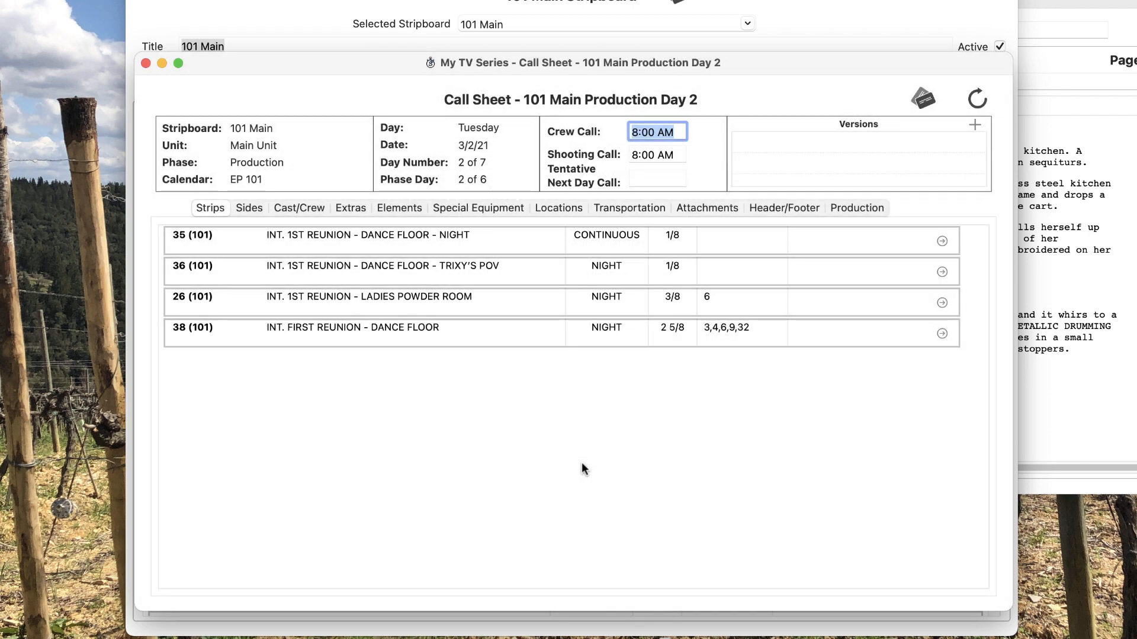
left_click(146, 63)
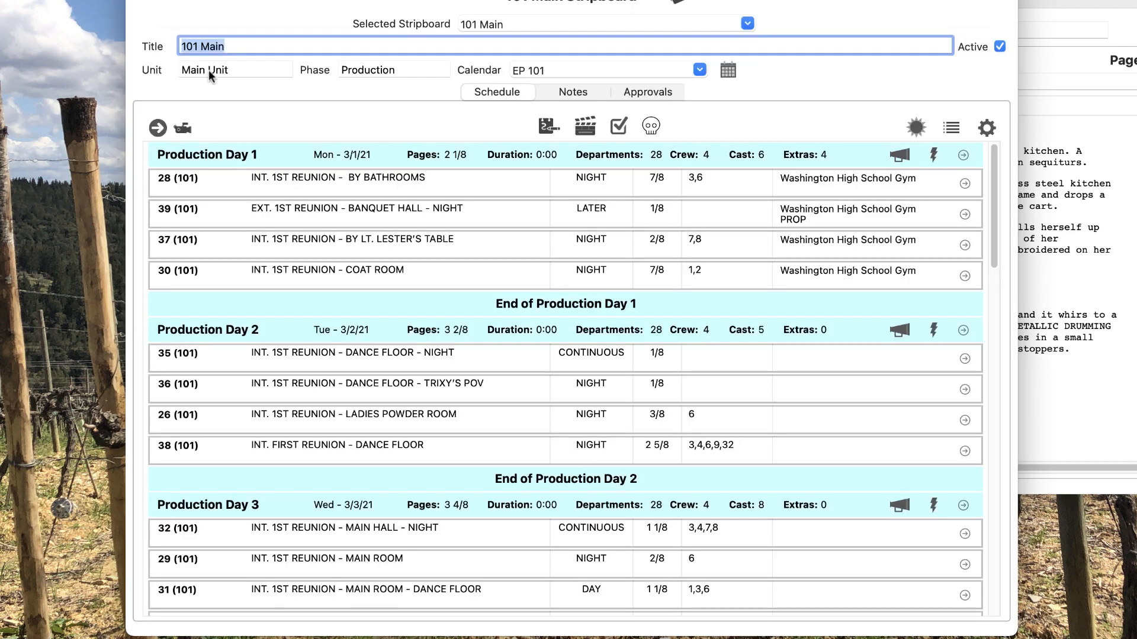
On the Production Day 1 call sheet, set the crew call and the tentative next day call to 7:00 AM.
left_click(898, 155)
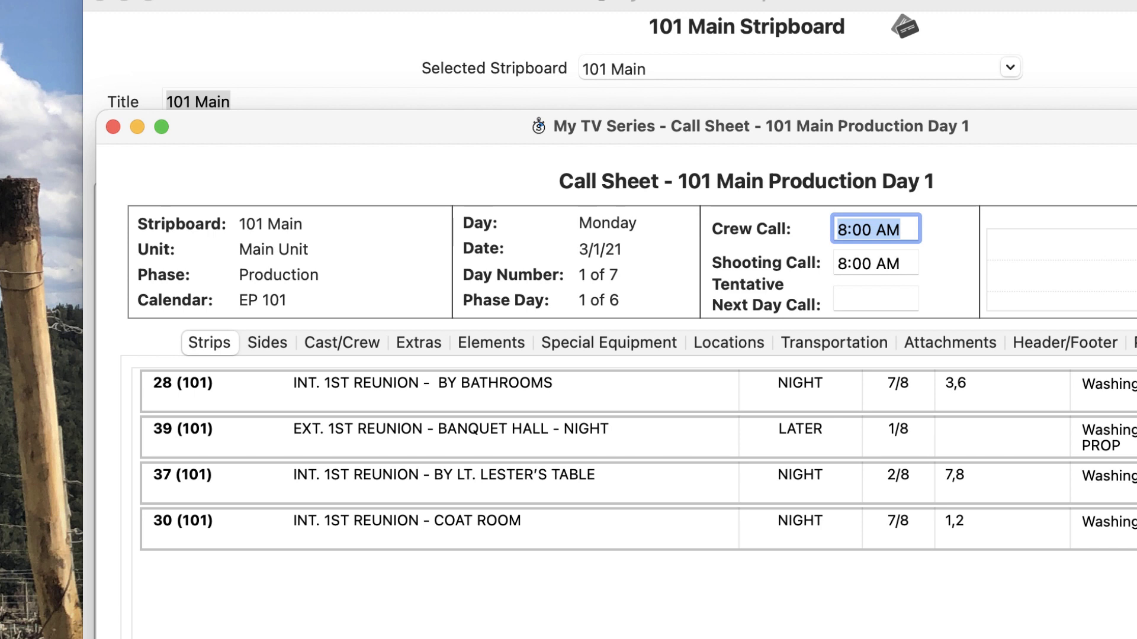
type("7am")
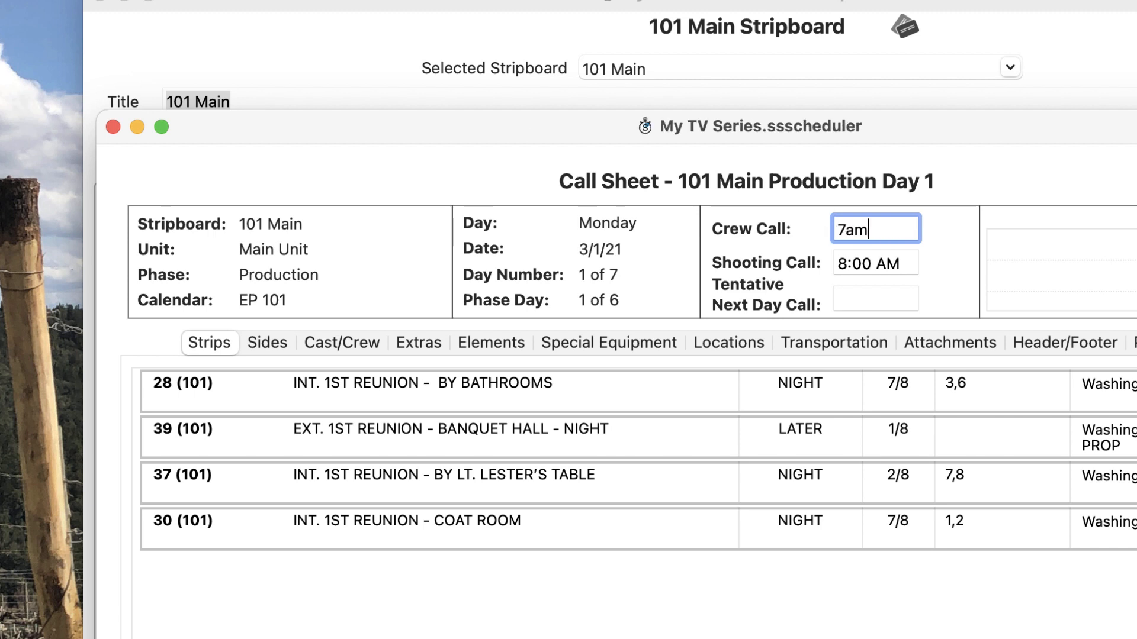
key("Return")
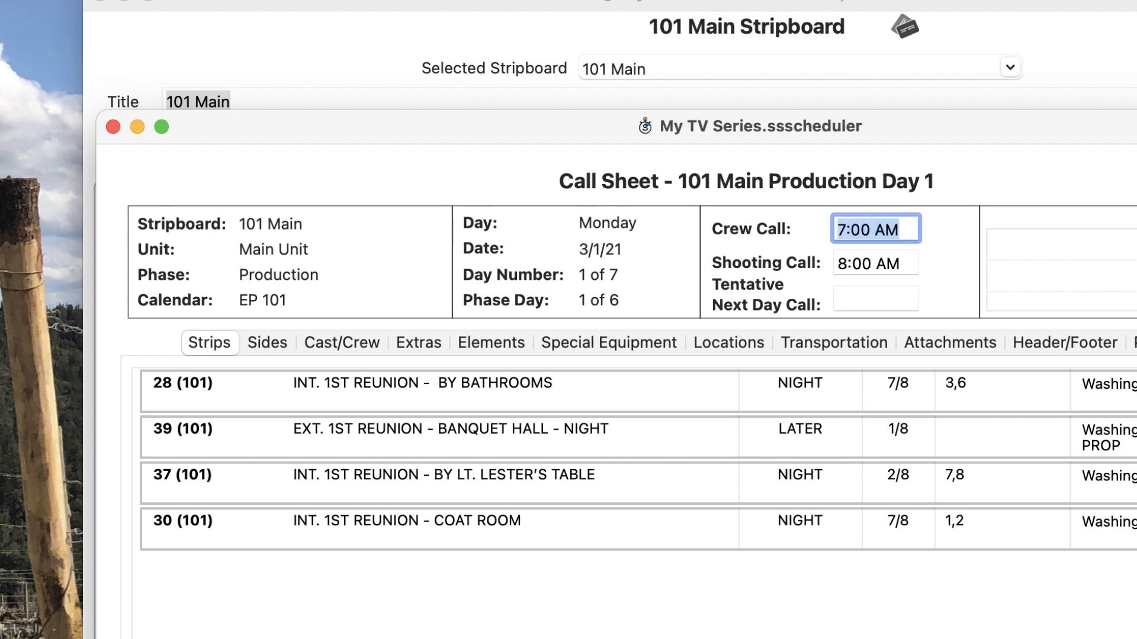
left_click(850, 300)
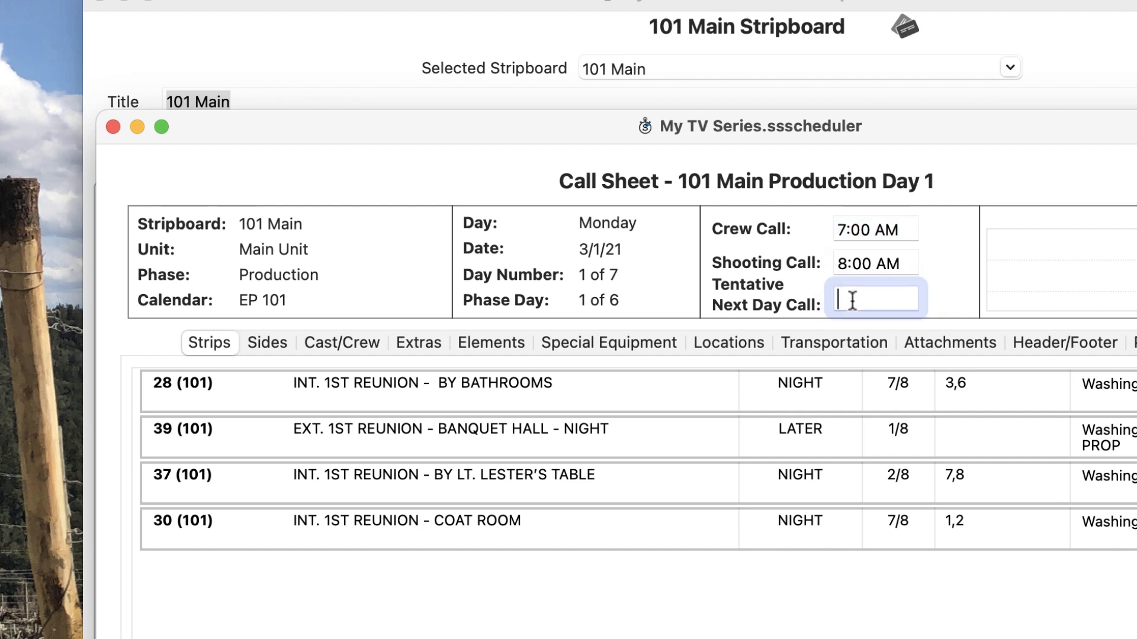
type("7am")
key("Return")
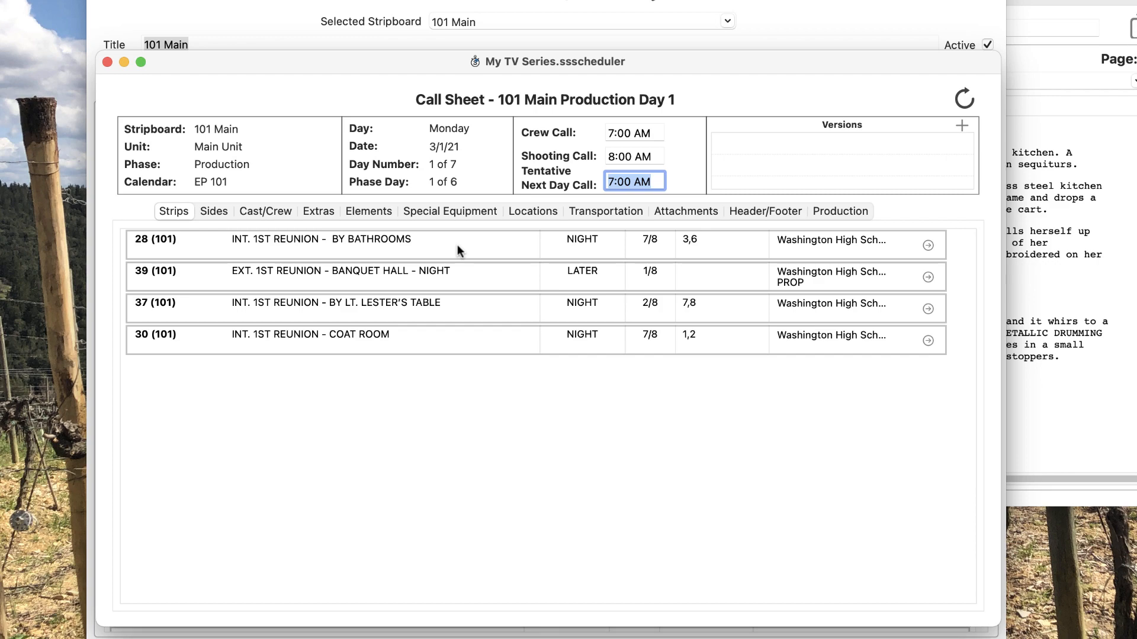
Examine the strip details of scenes 28, 39 and 37 from the Day 1 call sheet, then return to the call sheet.
left_click(457, 244)
double_click(455, 255)
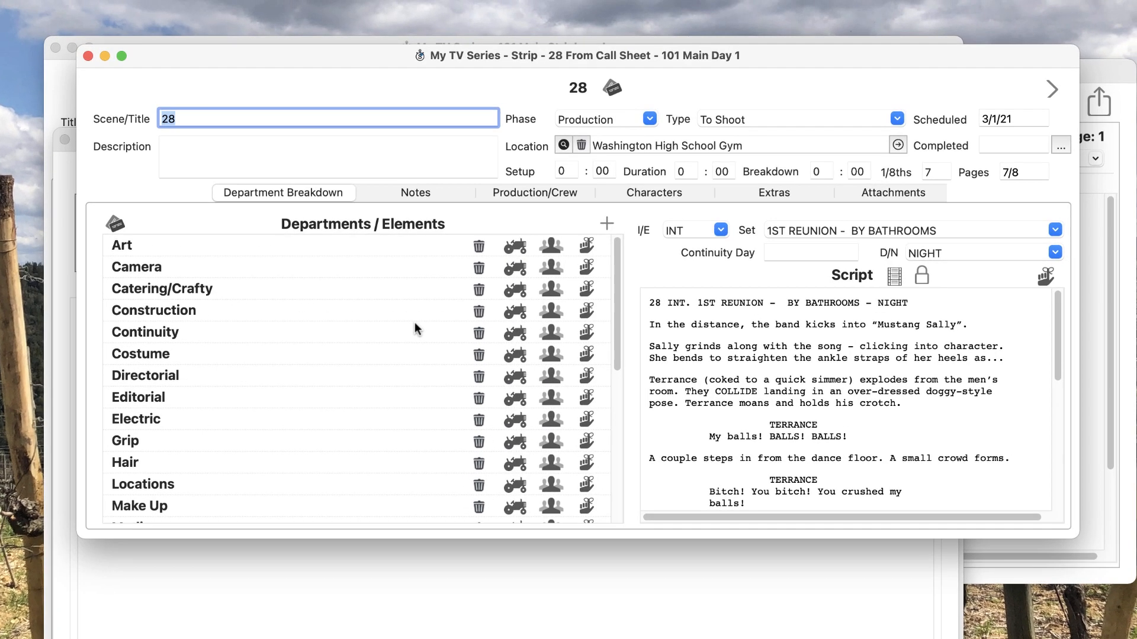
left_click(1053, 90)
left_click(1054, 90)
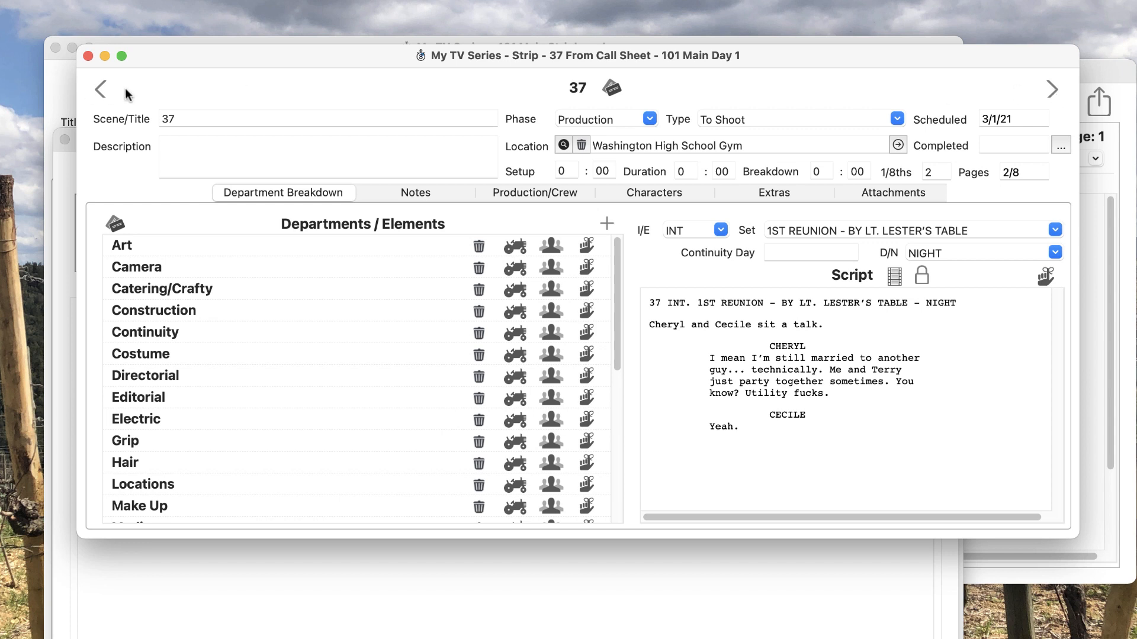
left_click(100, 89)
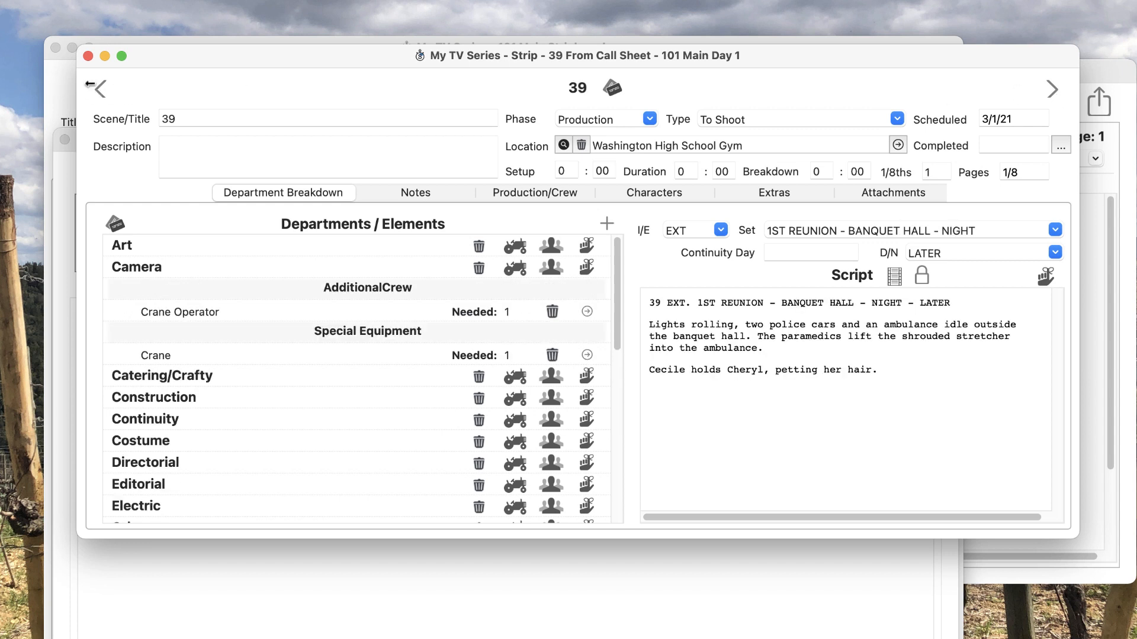
left_click(88, 56)
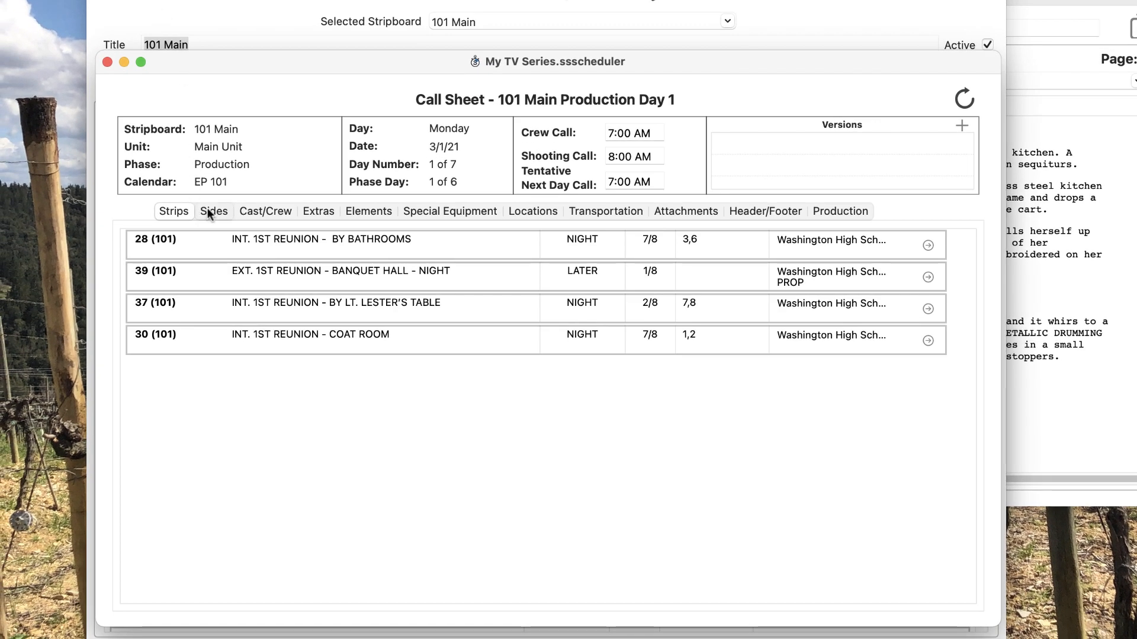
Generate Day 1 sides in script order for all listed cast and crew, on US Letter paper in portrait at 100% scale.
left_click(209, 214)
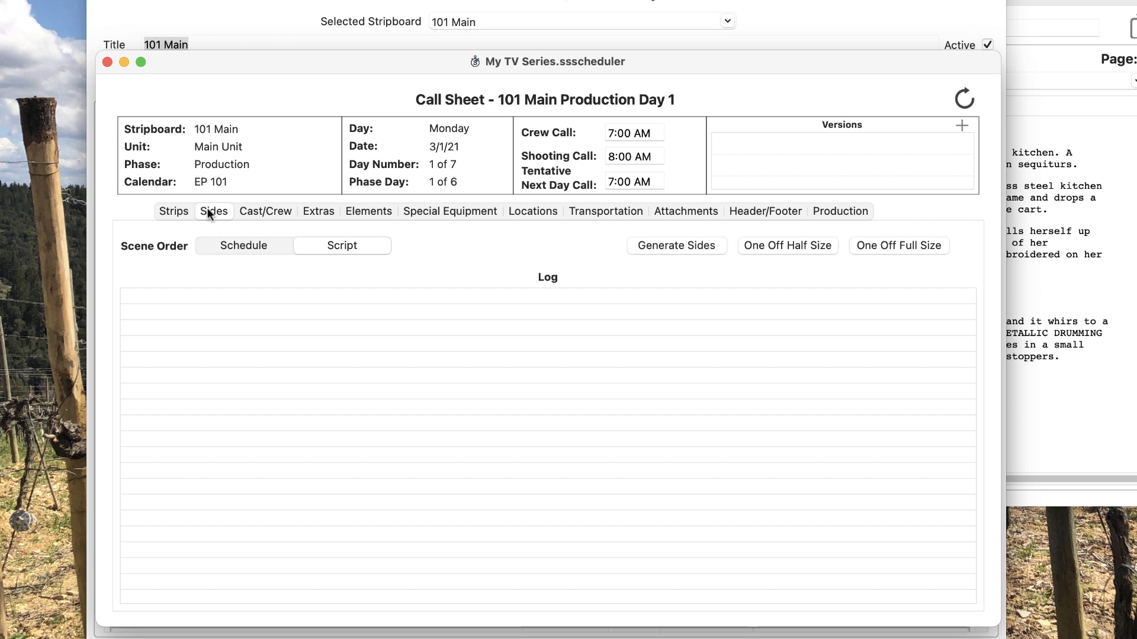
left_click(344, 243)
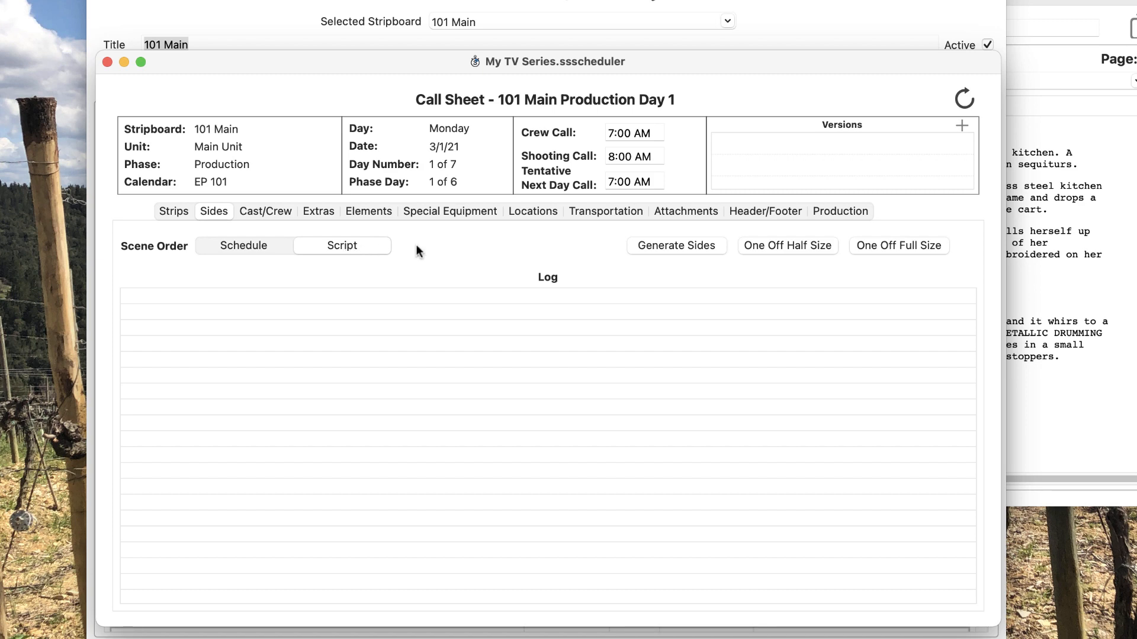
left_click(673, 246)
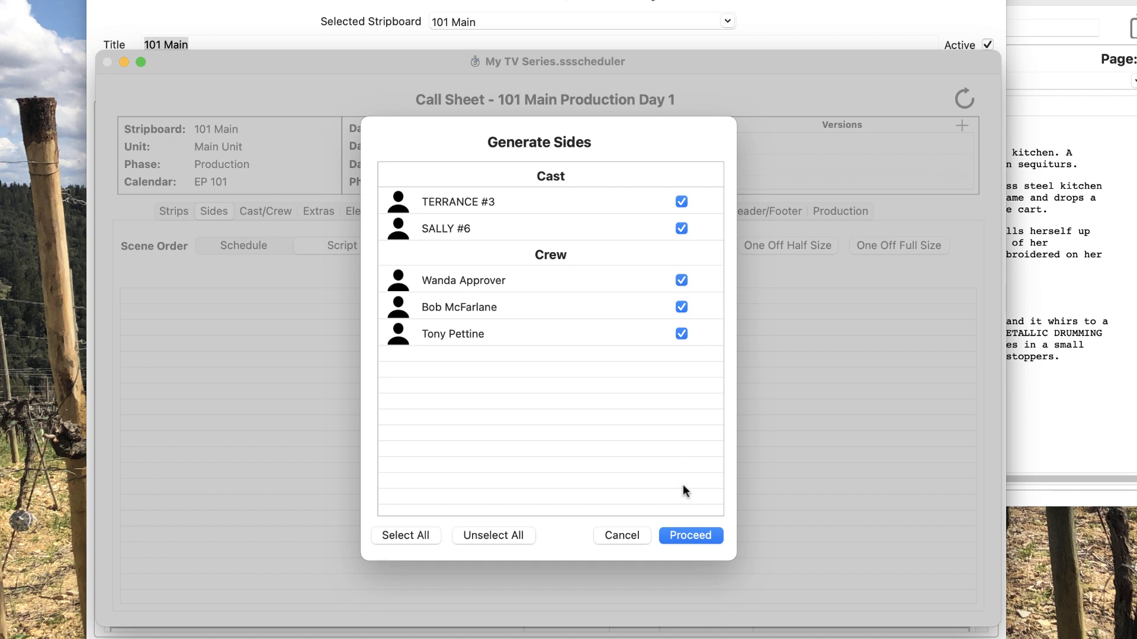
left_click(690, 535)
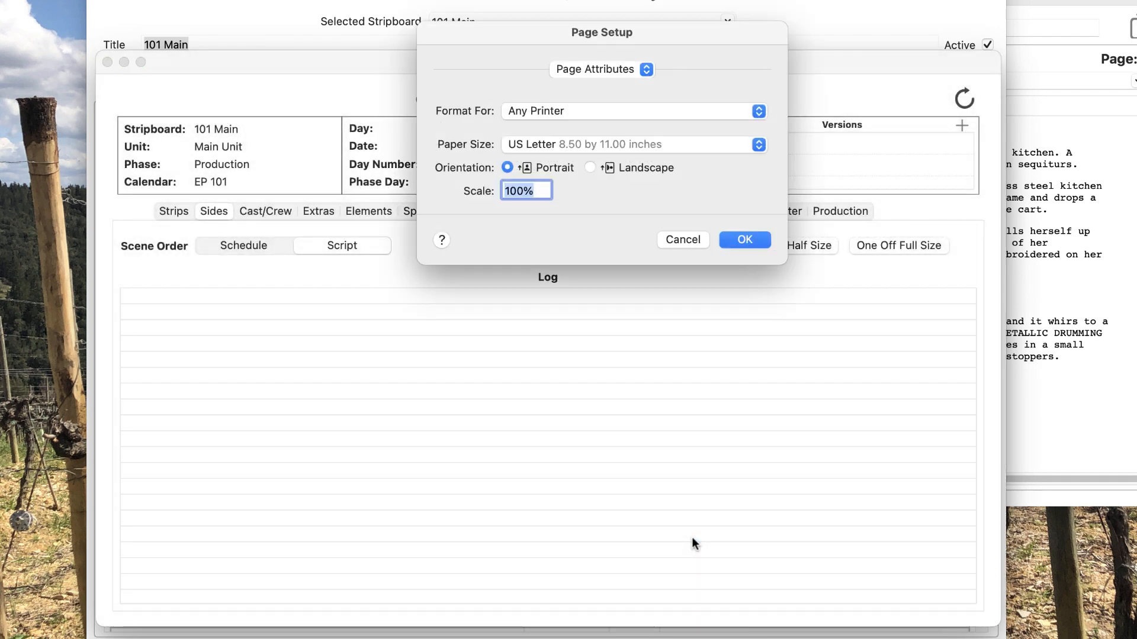
left_click(756, 238)
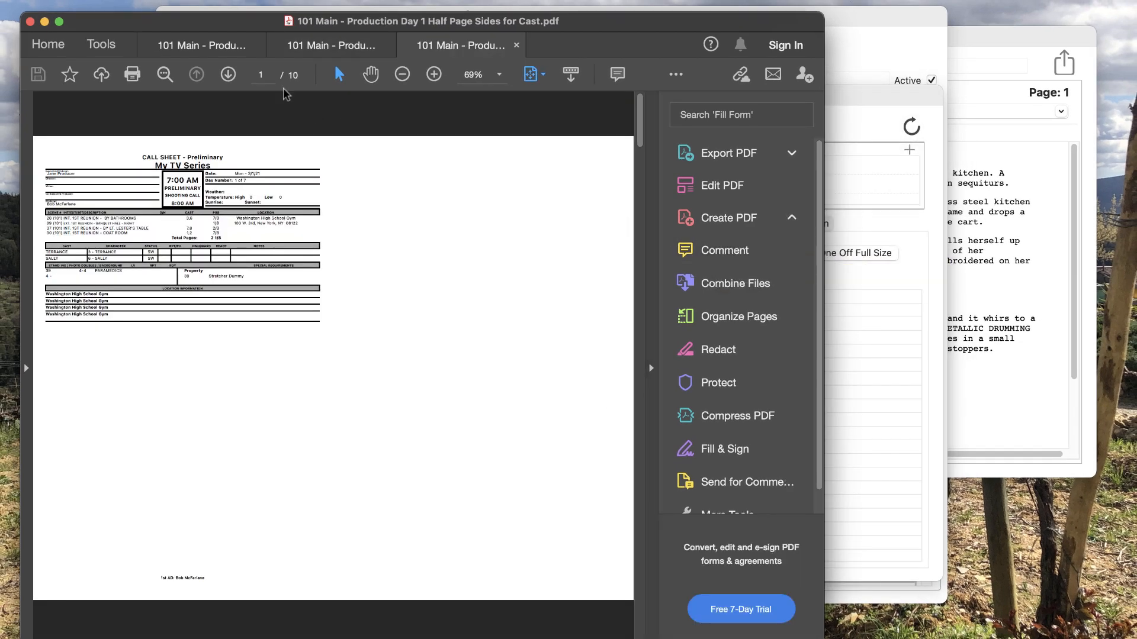
Examine the half page crew, full page cast and half page cast sides PDFs in Acrobat, then close them all.
left_click(224, 55)
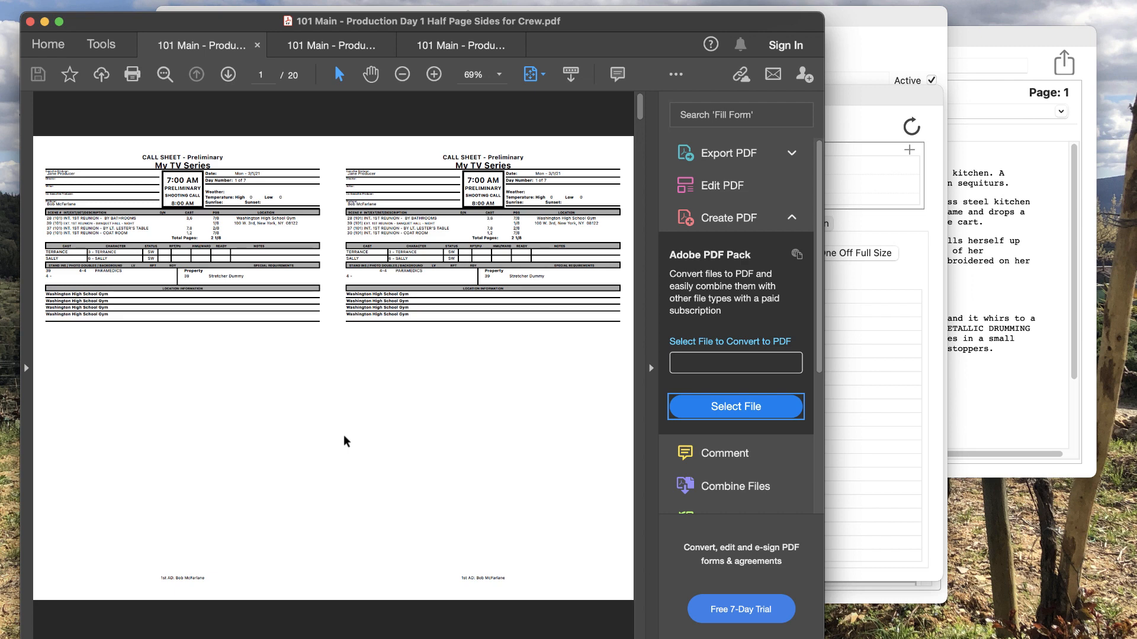
scroll(346, 441, "down", 15)
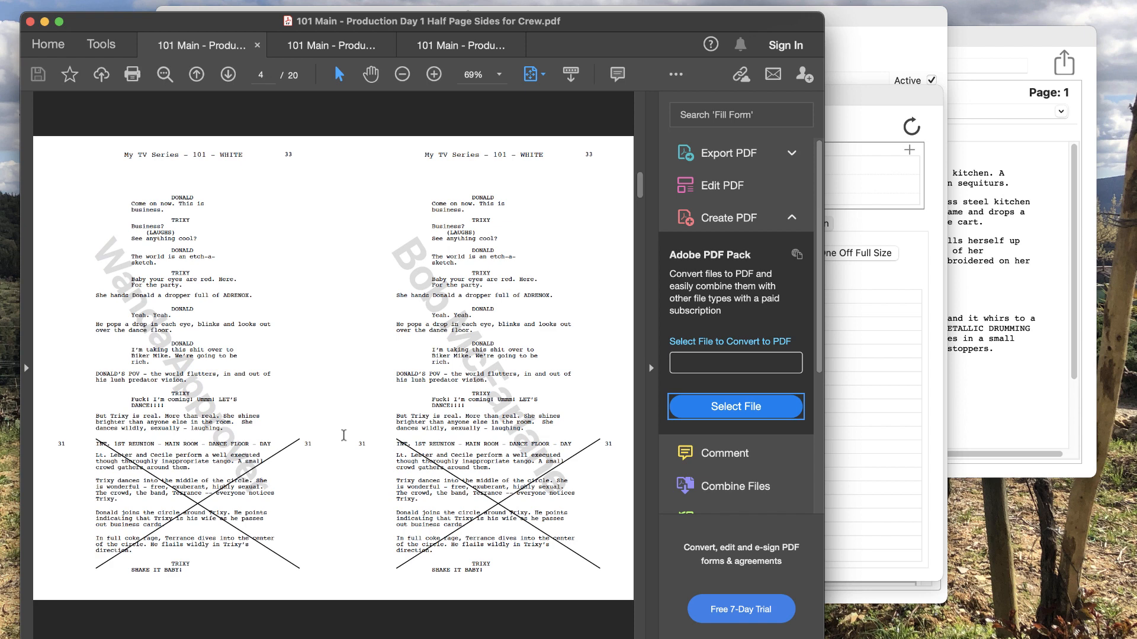
left_click(302, 47)
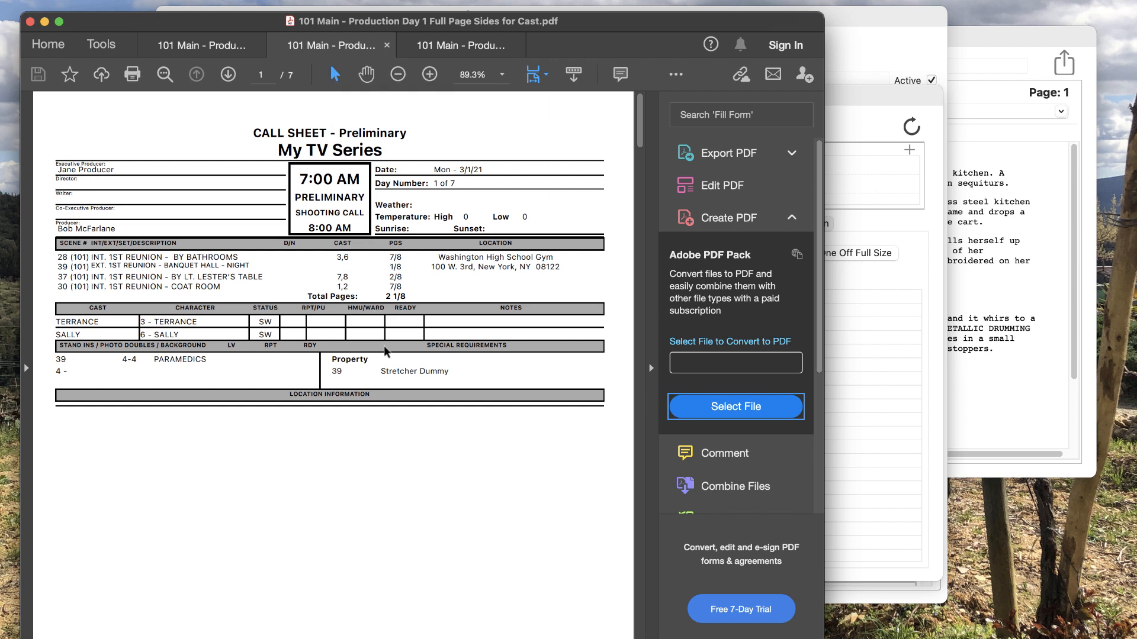
scroll(385, 352, "down", 5)
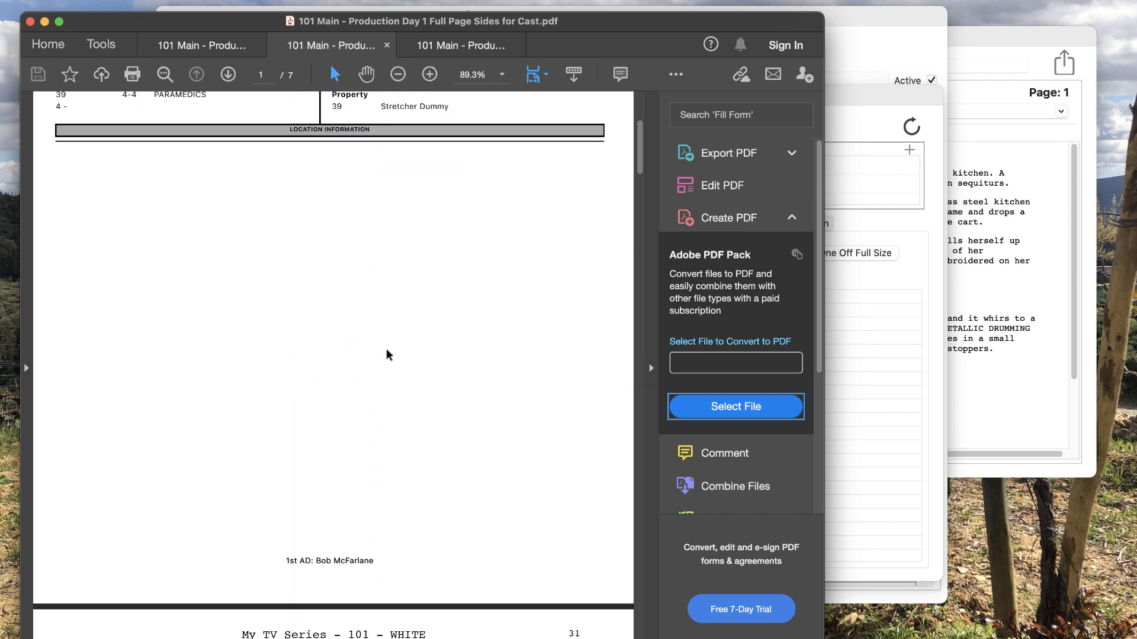
scroll(389, 355, "down", 10)
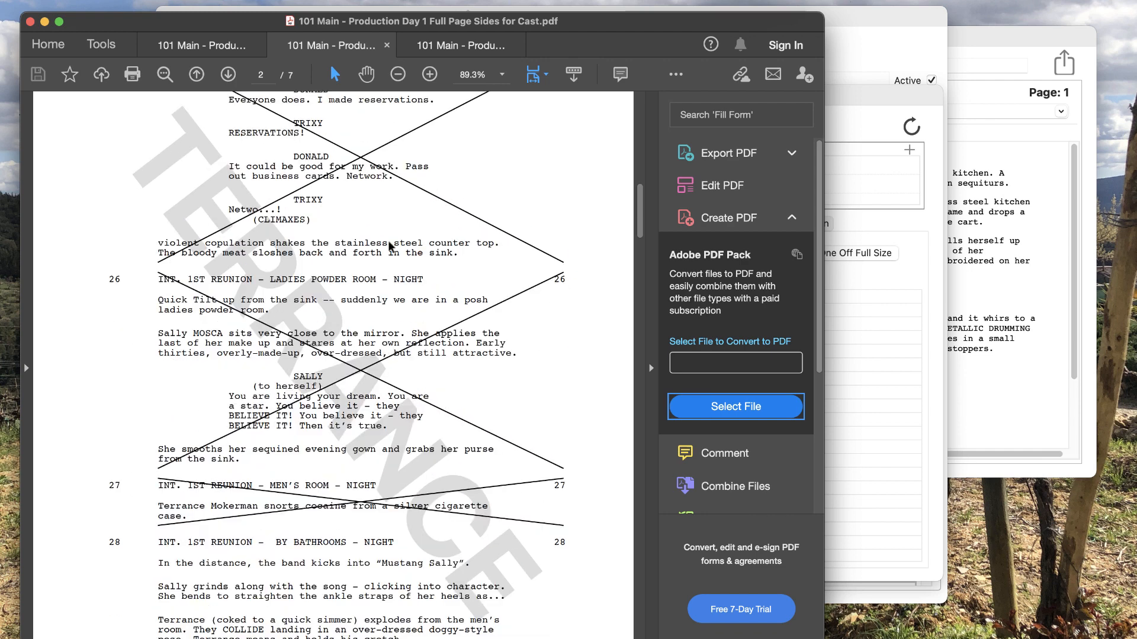
left_click(449, 44)
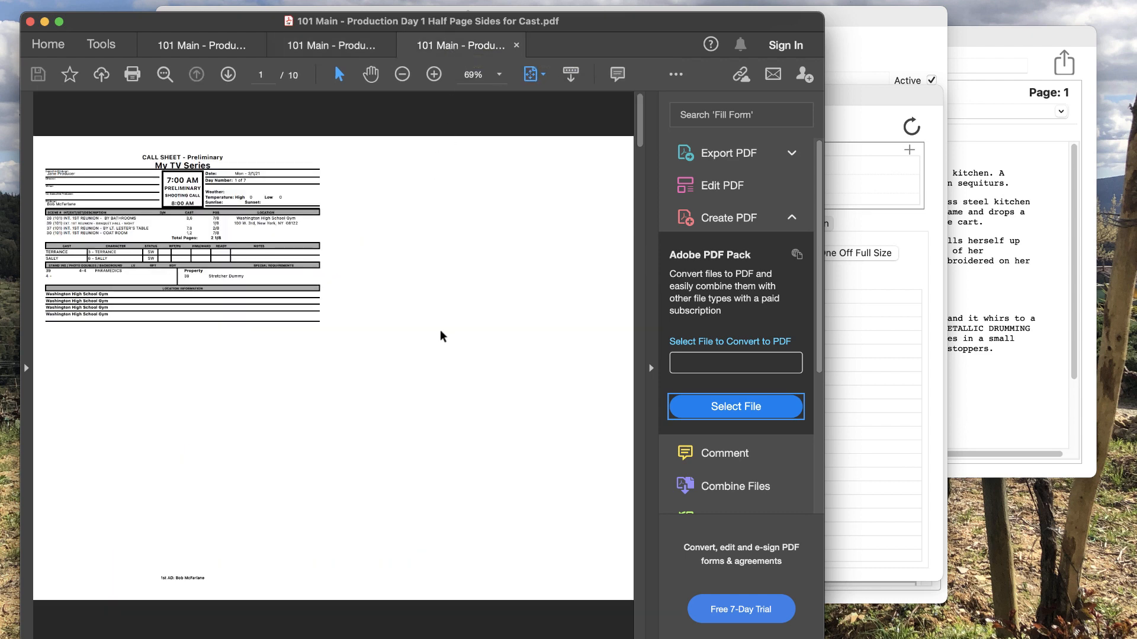
scroll(441, 336, "down", 5)
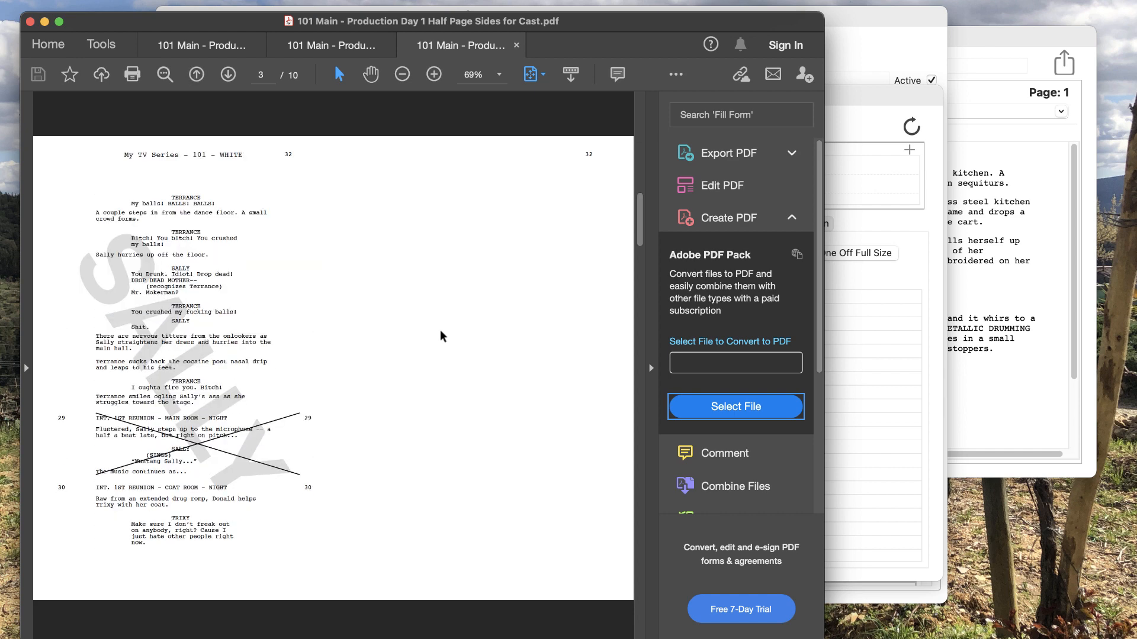
left_click(30, 22)
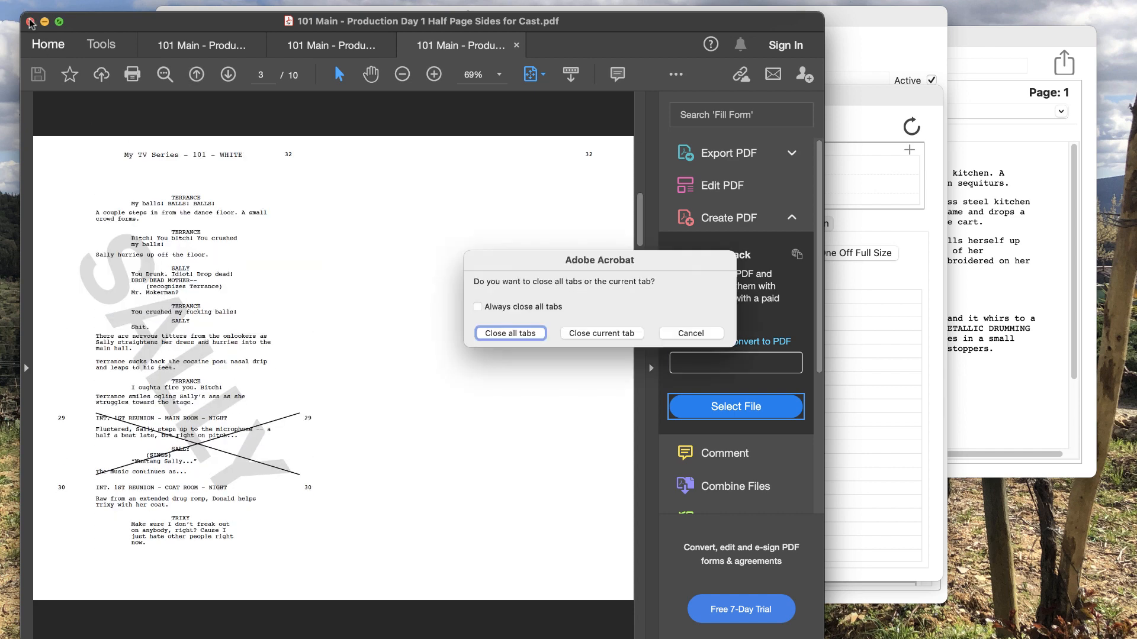
left_click(526, 334)
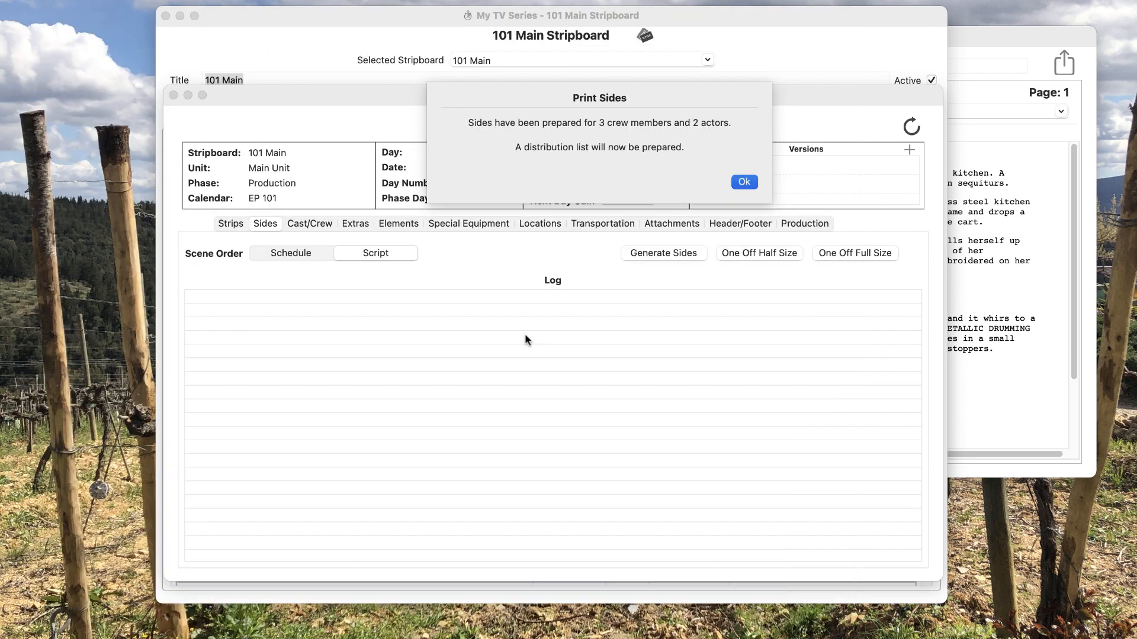
Prepare the Day 1 sides distribution list on US Letter paper in portrait at 100% scale, review its crew and cast pages, and close it.
left_click(743, 182)
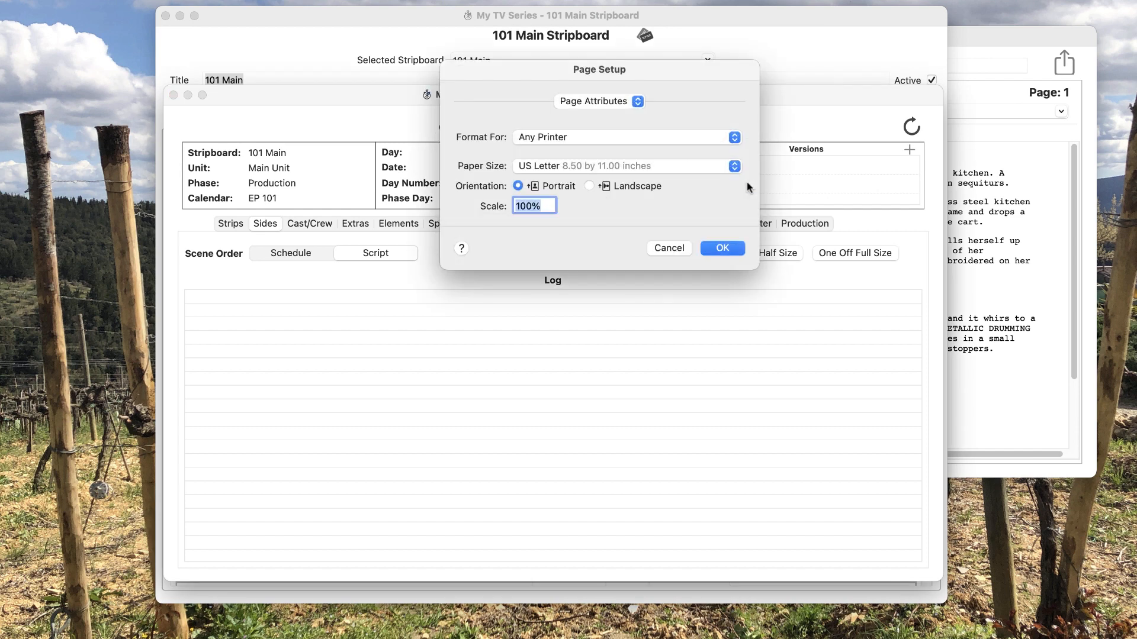
left_click(718, 245)
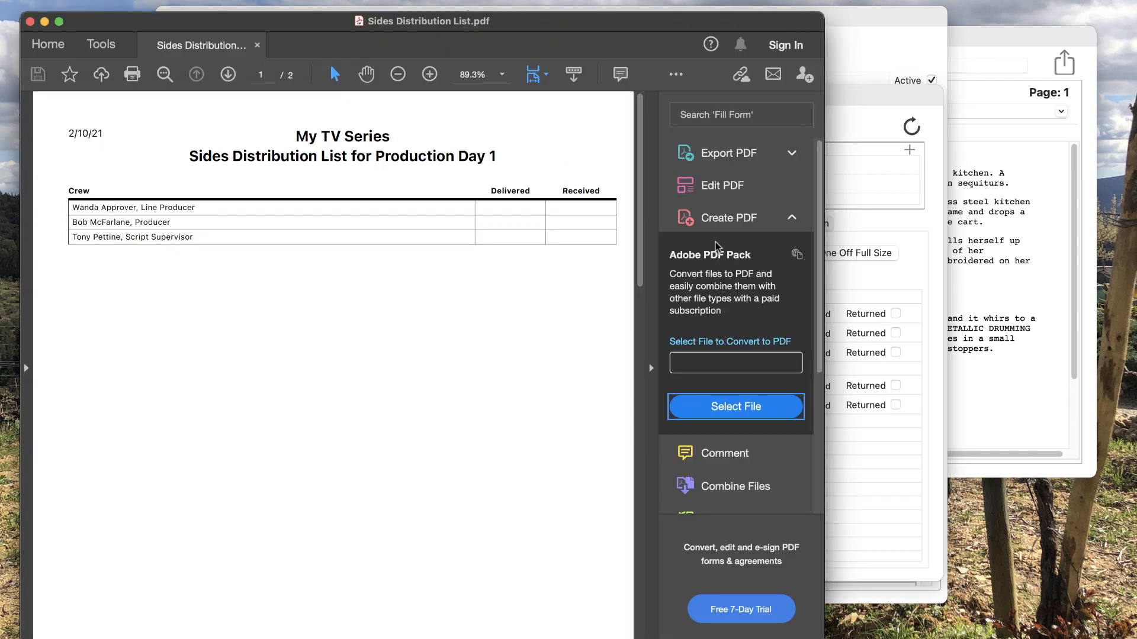
scroll(326, 400, "down", 15)
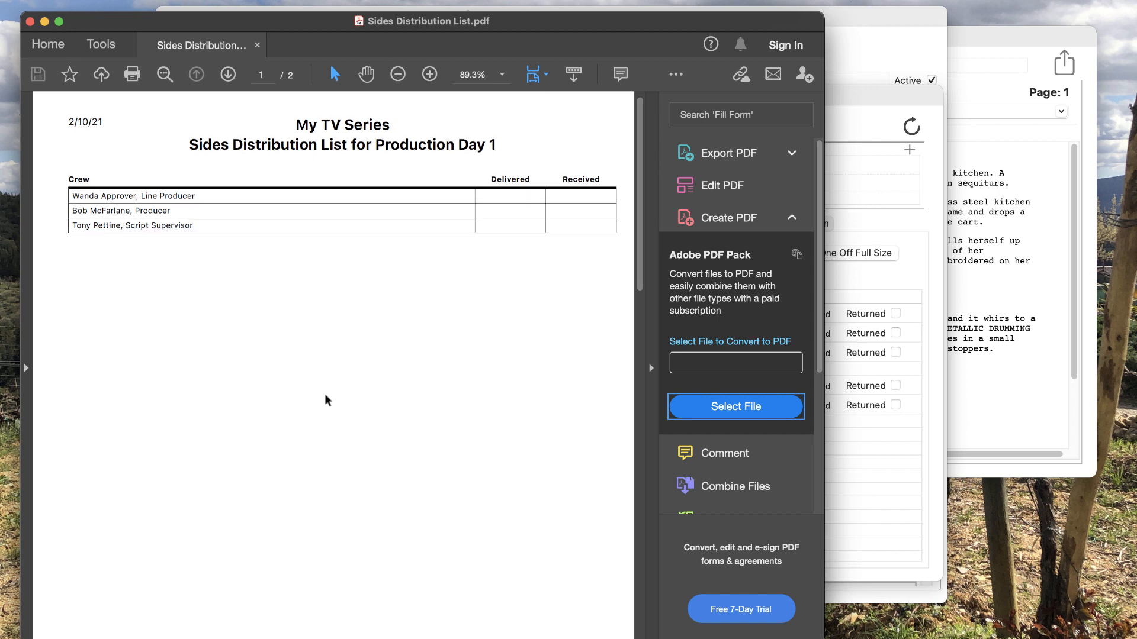
scroll(325, 399, "down", 1)
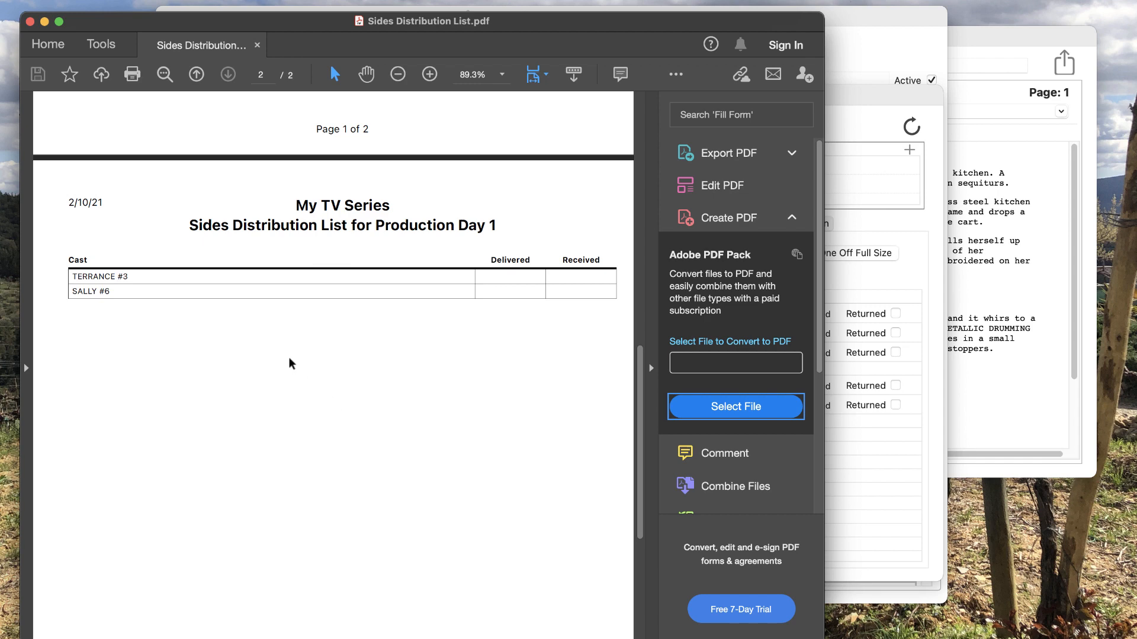
left_click(29, 22)
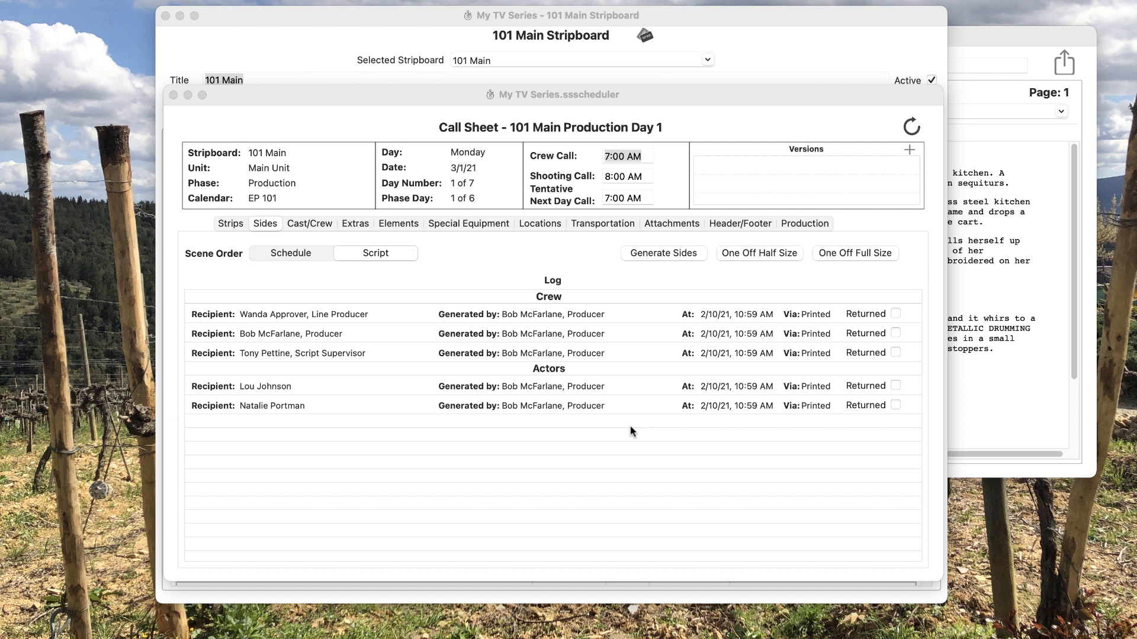
Generate a one-off half size set of Day 1 sides on US Letter portrait at 100%, review its first pages and close it.
left_click(780, 251)
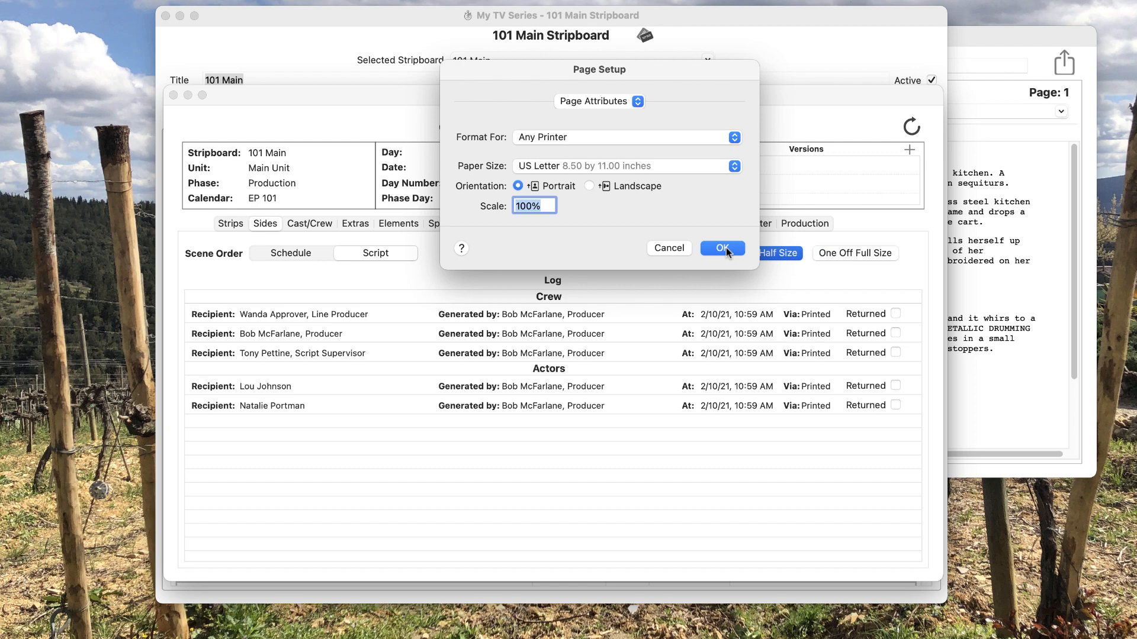
left_click(723, 248)
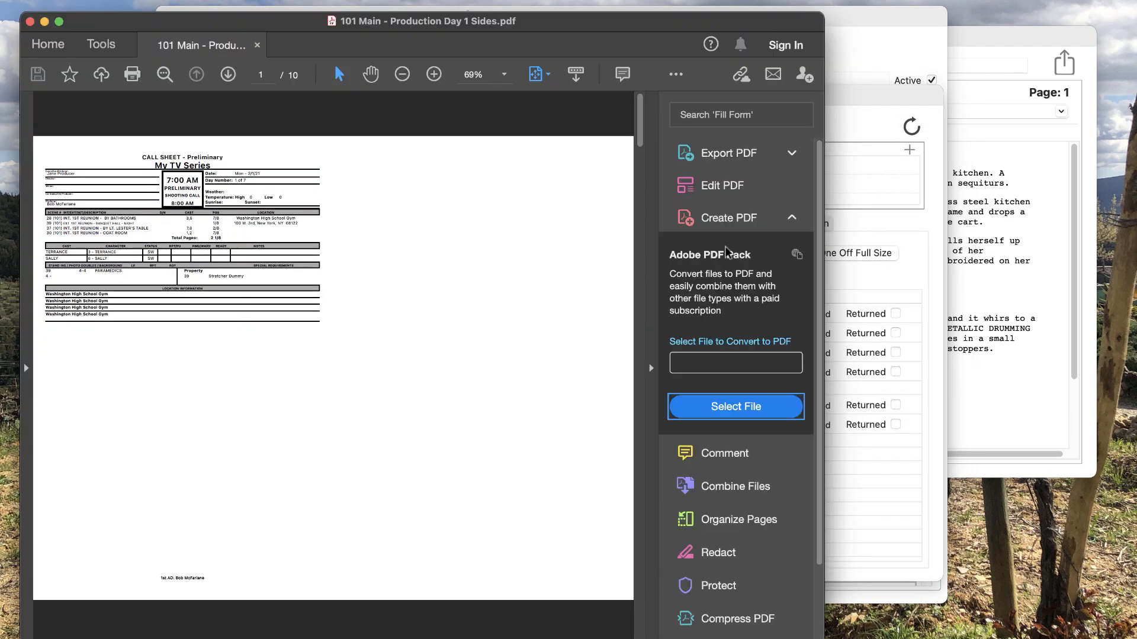
scroll(448, 384, "down", 3)
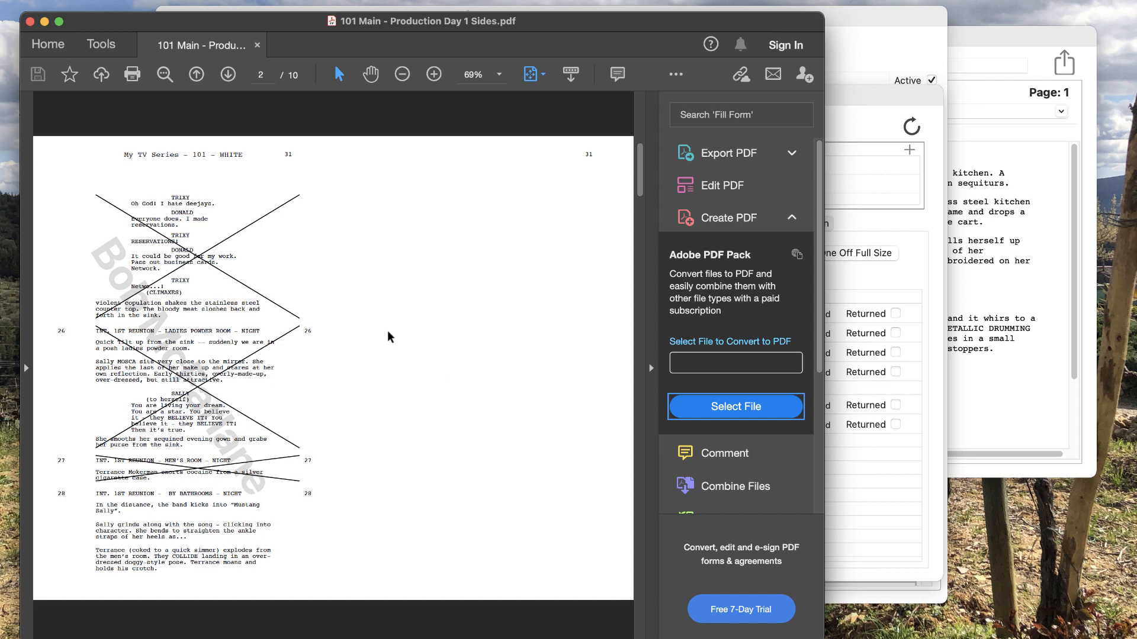
left_click(29, 22)
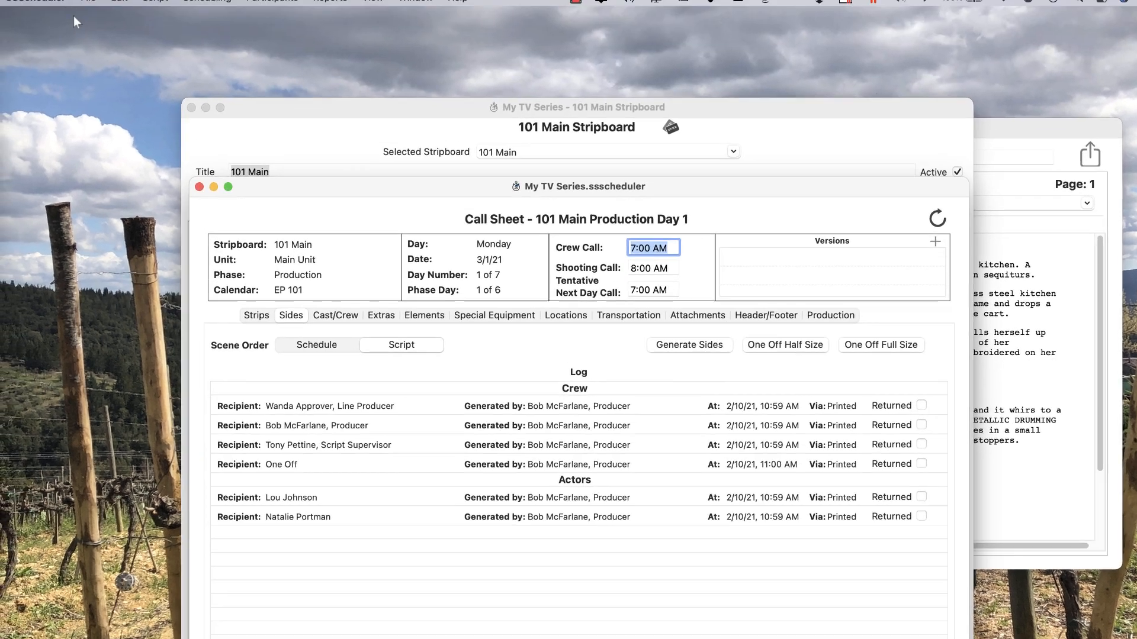
Examine the watermark options for actor scripts and sides in the project's default settings, then close the settings.
left_click(64, 10)
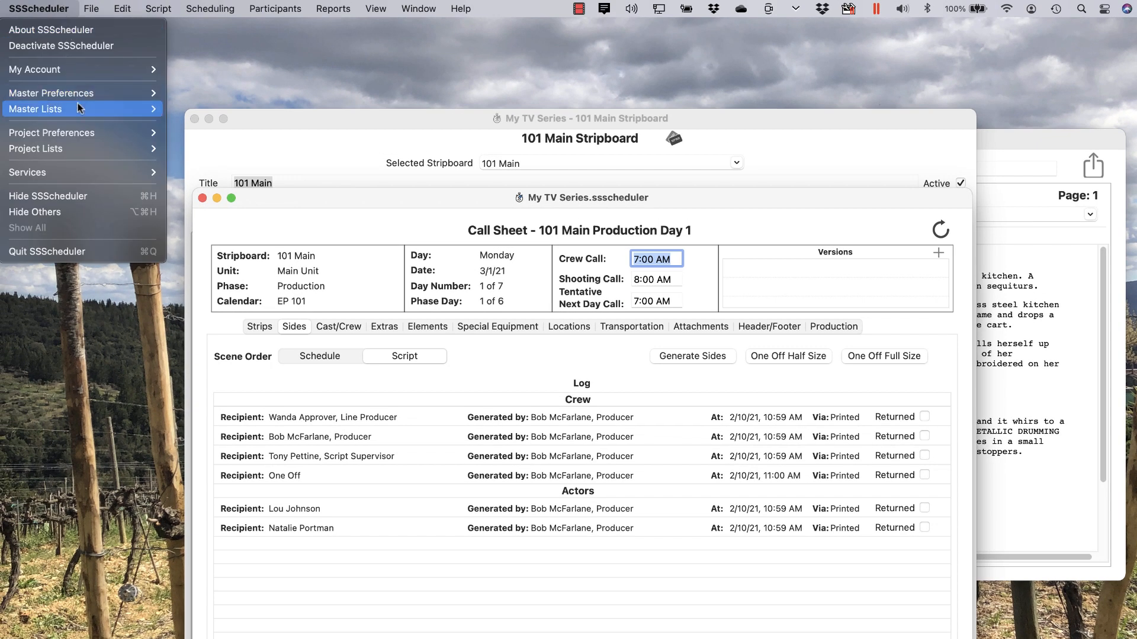
mouse_move(103, 138)
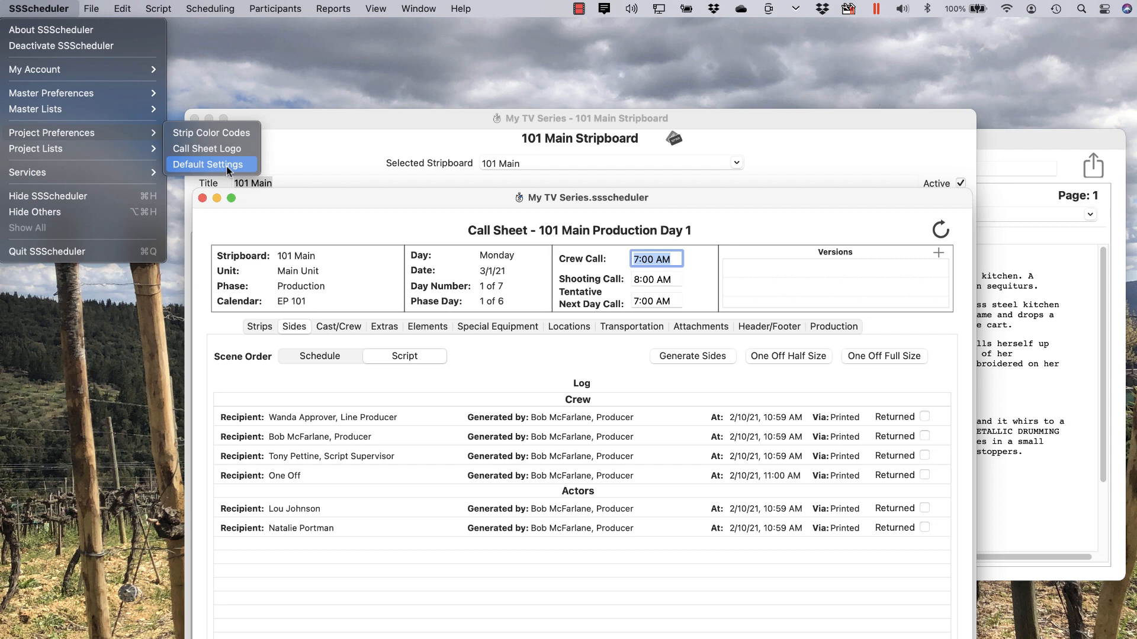
left_click(208, 165)
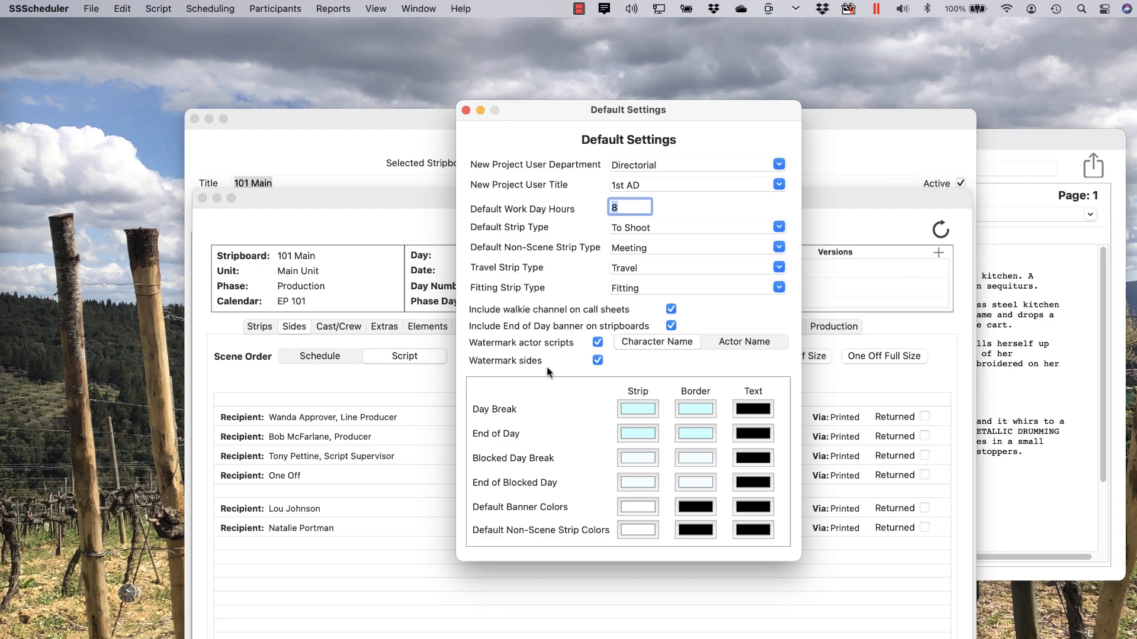
left_click(466, 112)
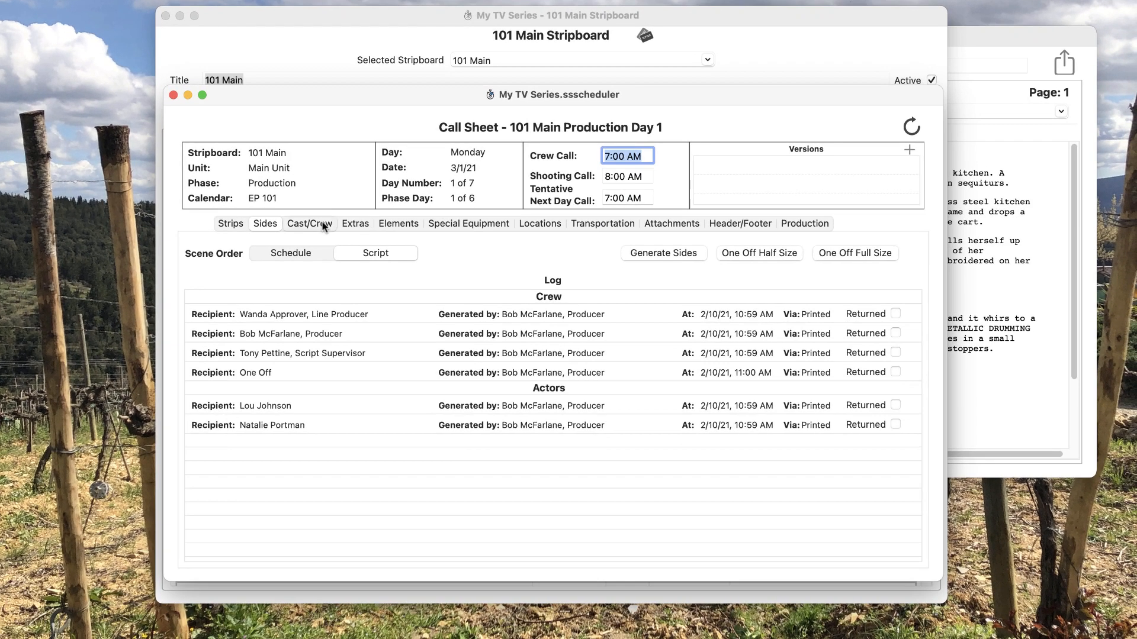
For the first listed cast member, set RPT/PU to CPU, the time to 7:00 AM, HMUW to 8:15 AM and Ready to 9:15 AM.
left_click(324, 226)
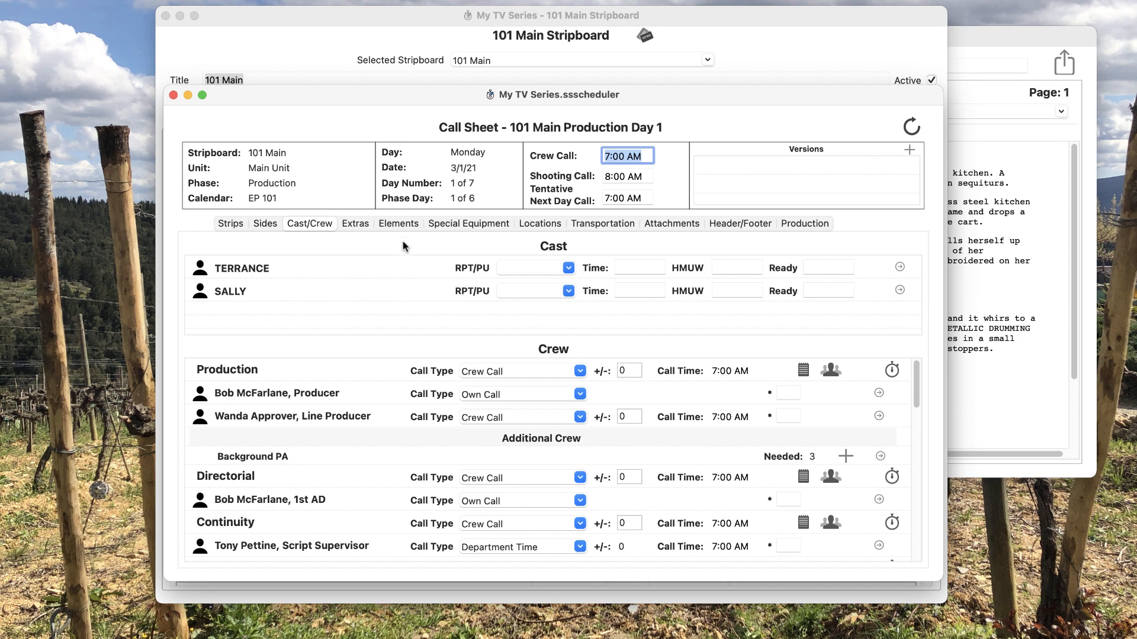
left_click(567, 269)
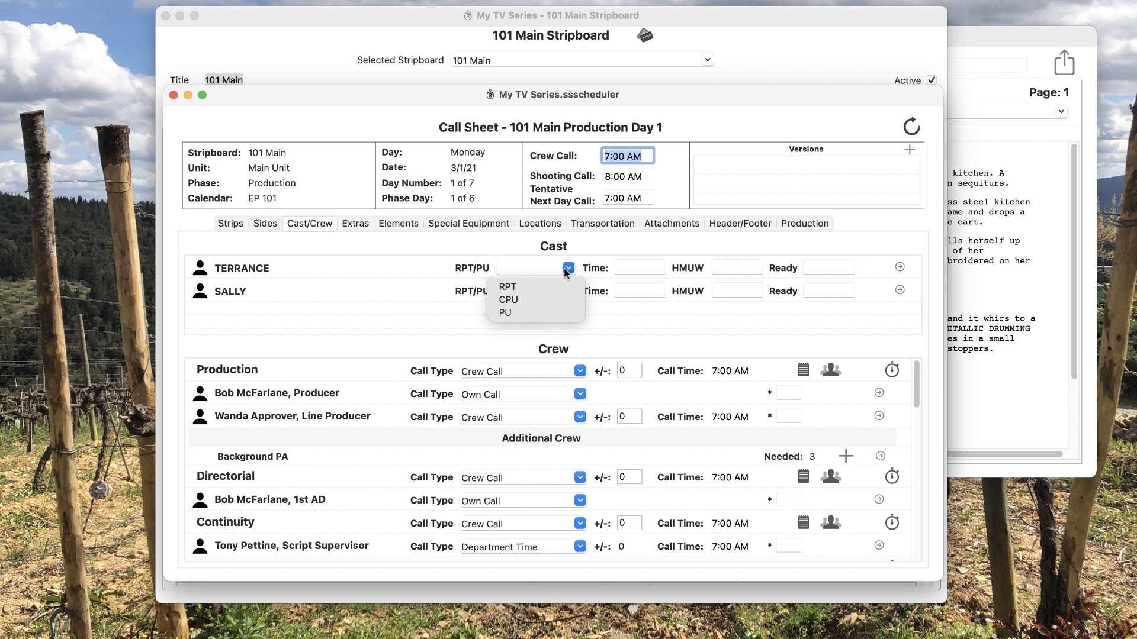
left_click(517, 298)
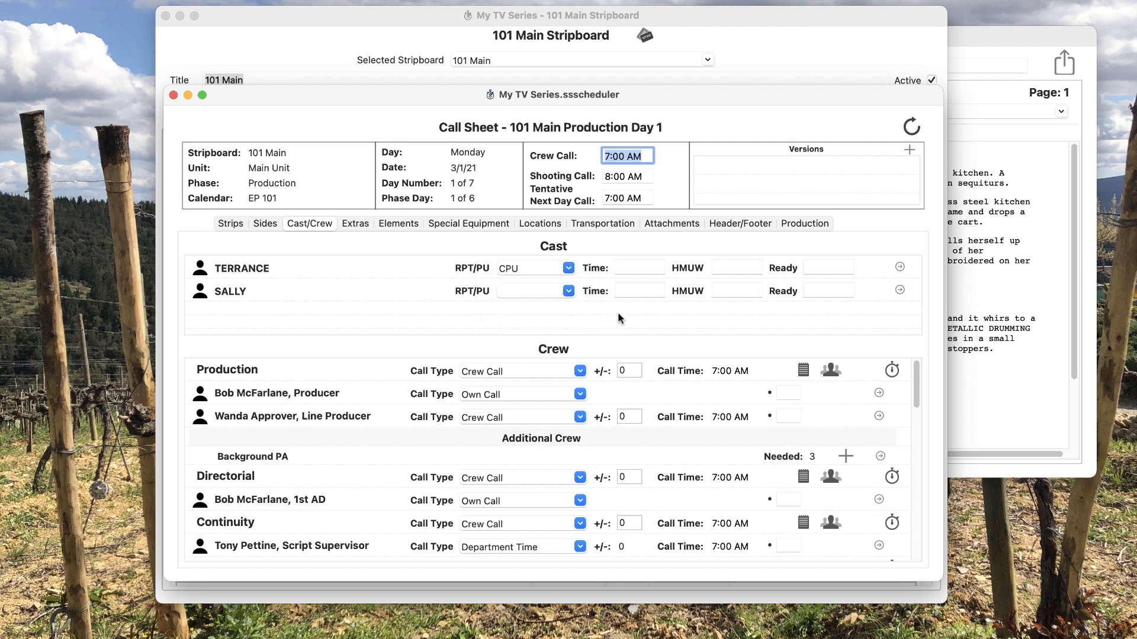
left_click(650, 268)
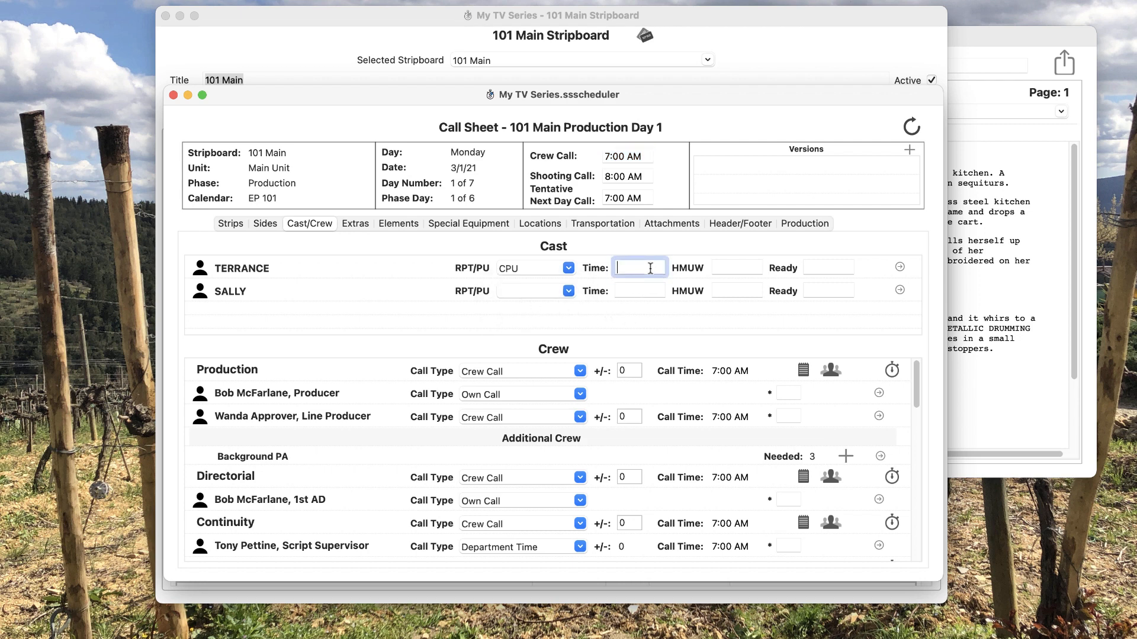
type("7am")
key("Return")
left_click(735, 262)
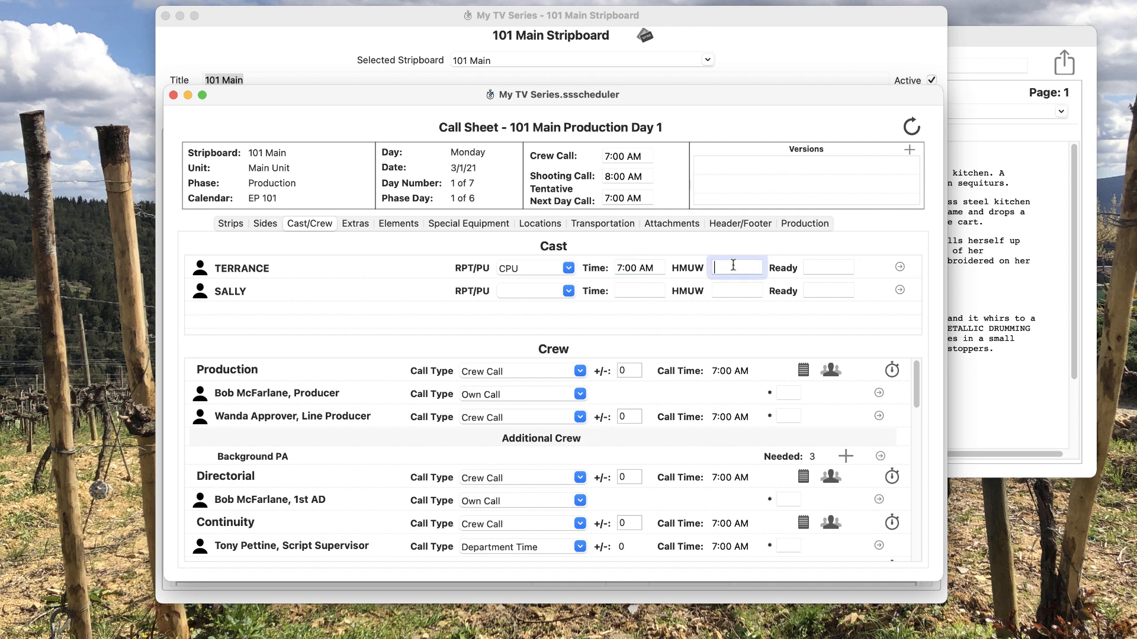
type("8:15am")
key("Return")
left_click(812, 266)
type("9:15am")
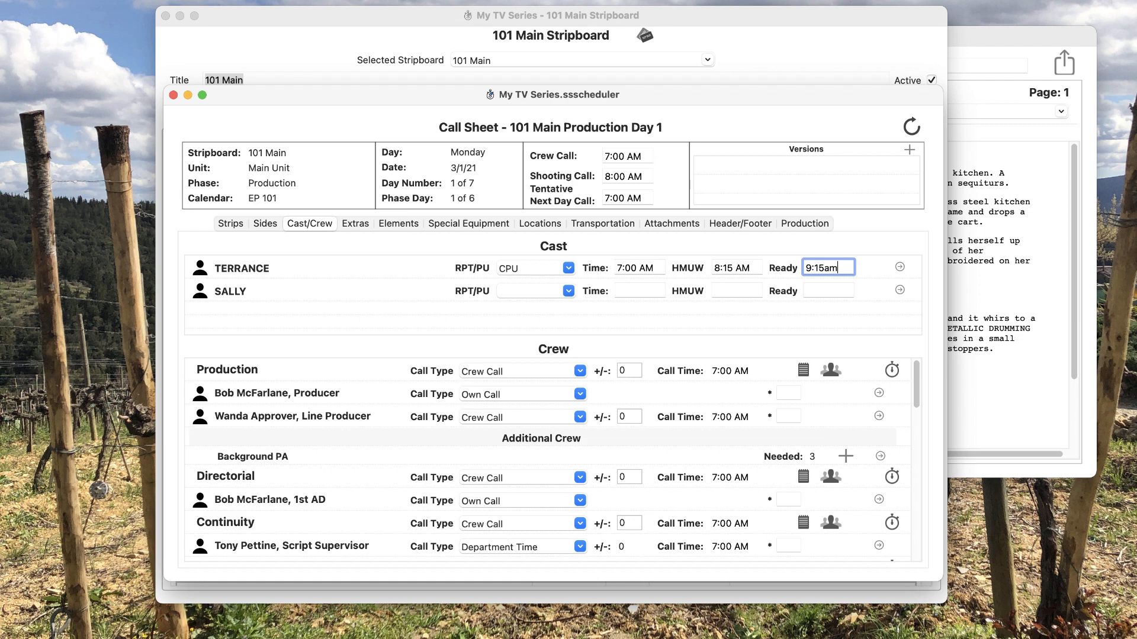
key("Return")
Open the first cast member's details, review the call and actual times, and add the Explosives bump.
double_click(288, 259)
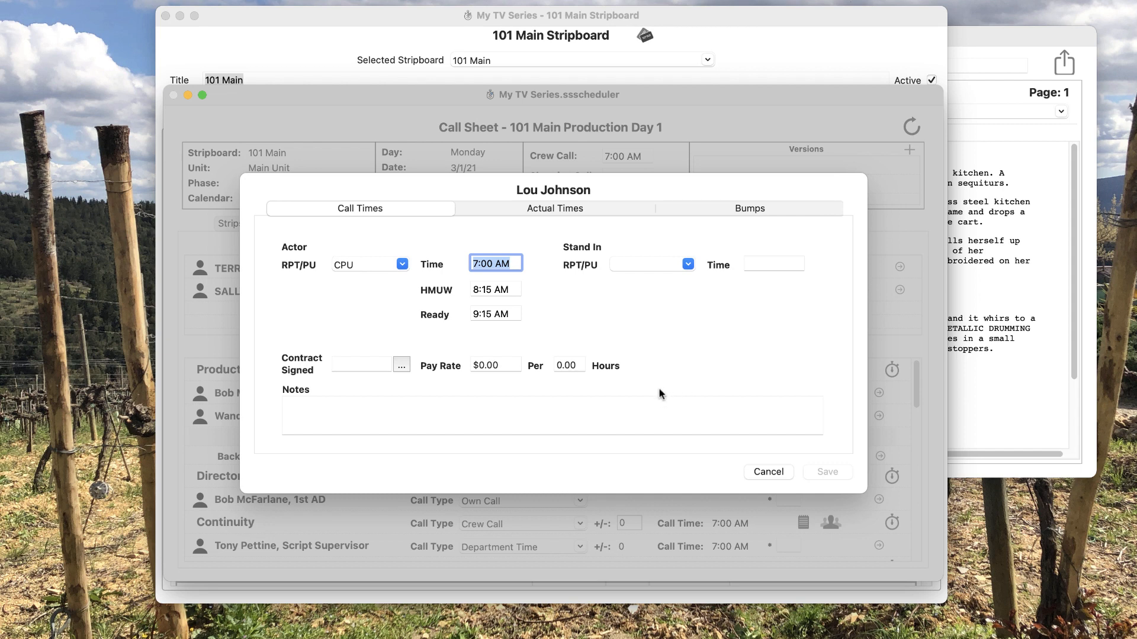
left_click(557, 208)
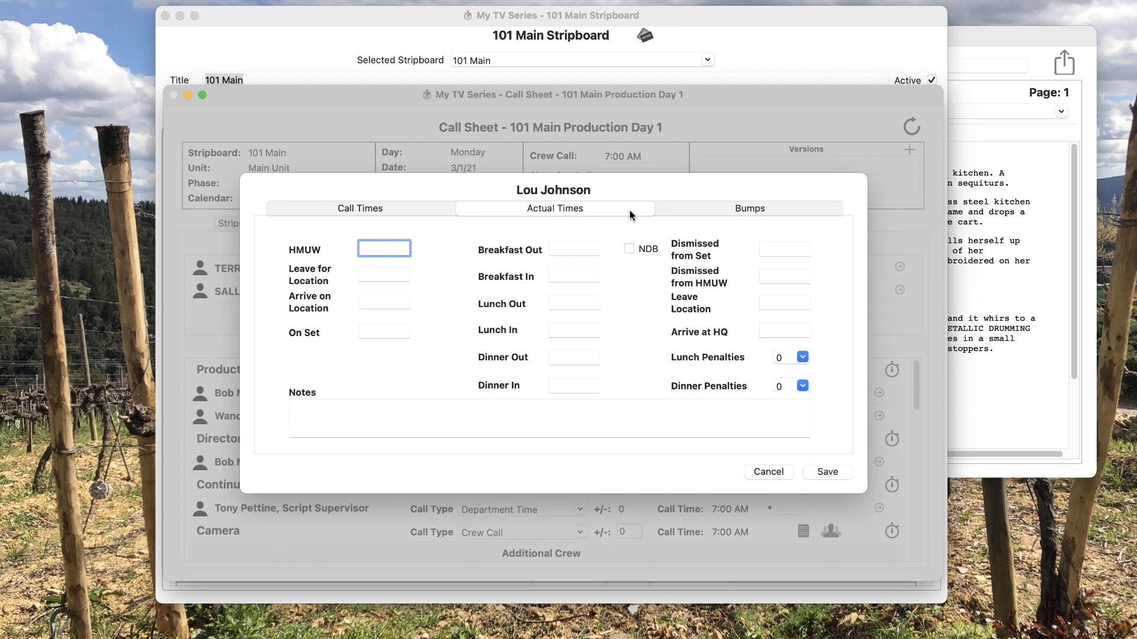
left_click(706, 211)
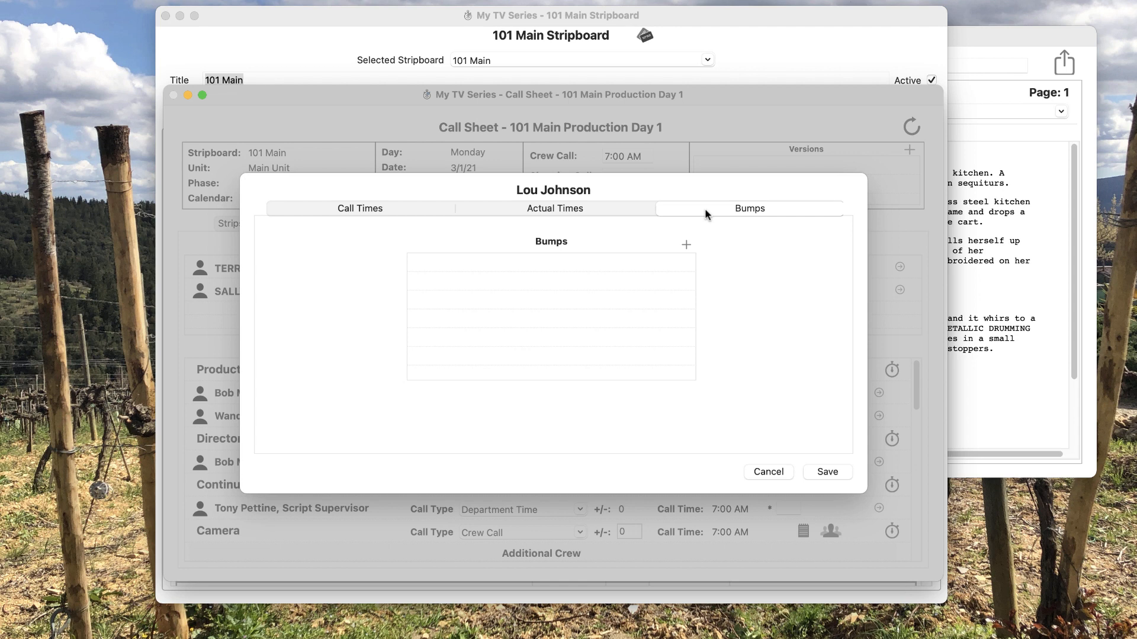
left_click(687, 244)
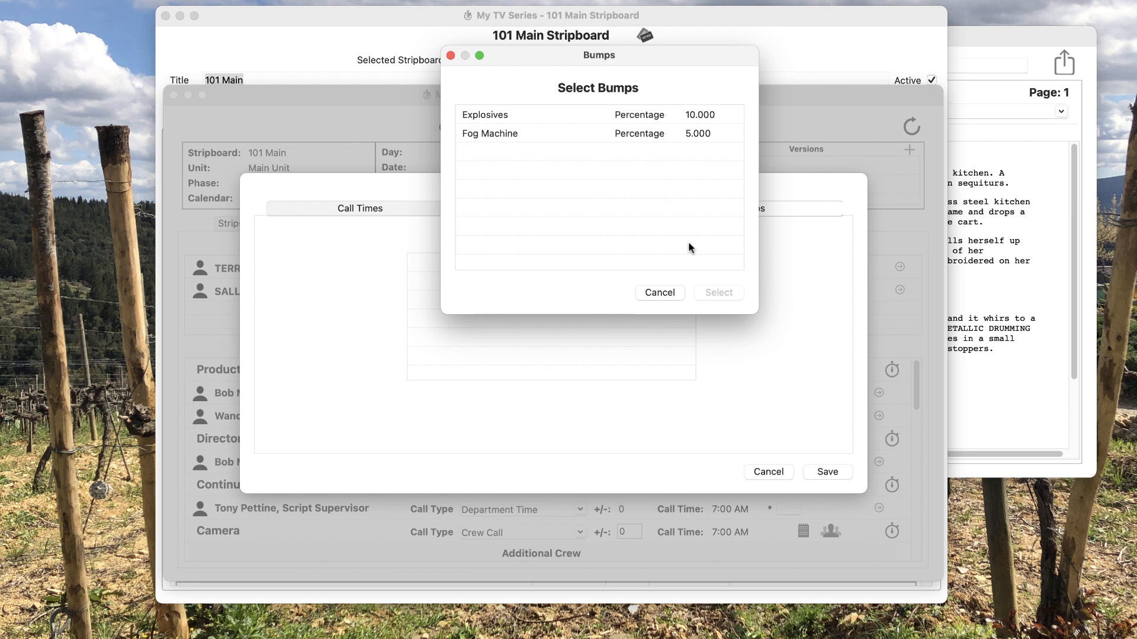
left_click(569, 116)
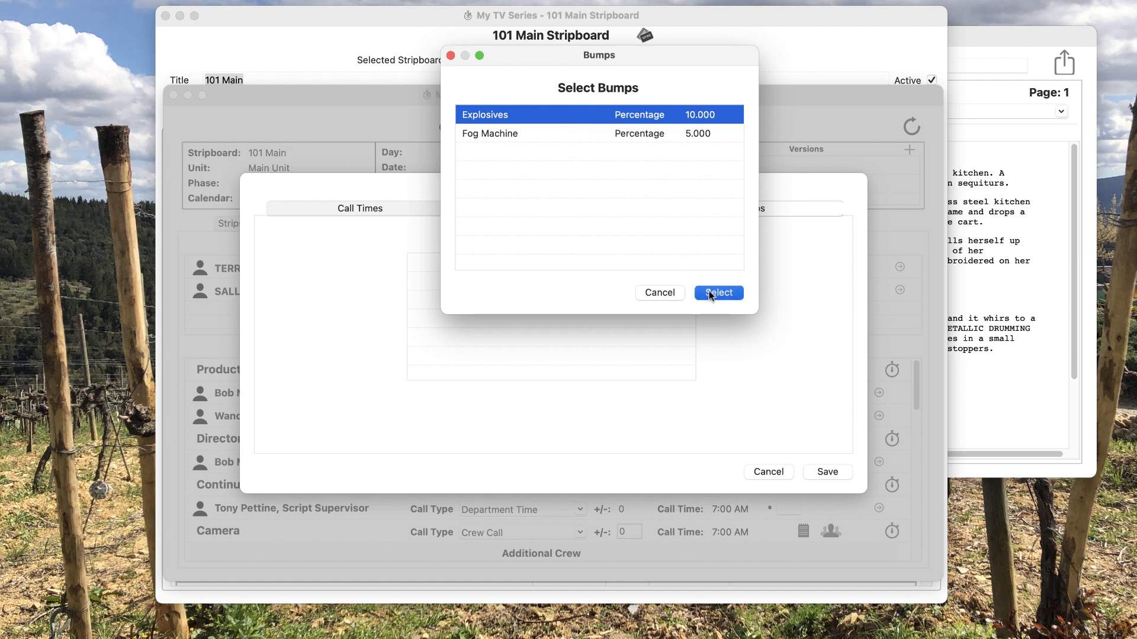
left_click(709, 292)
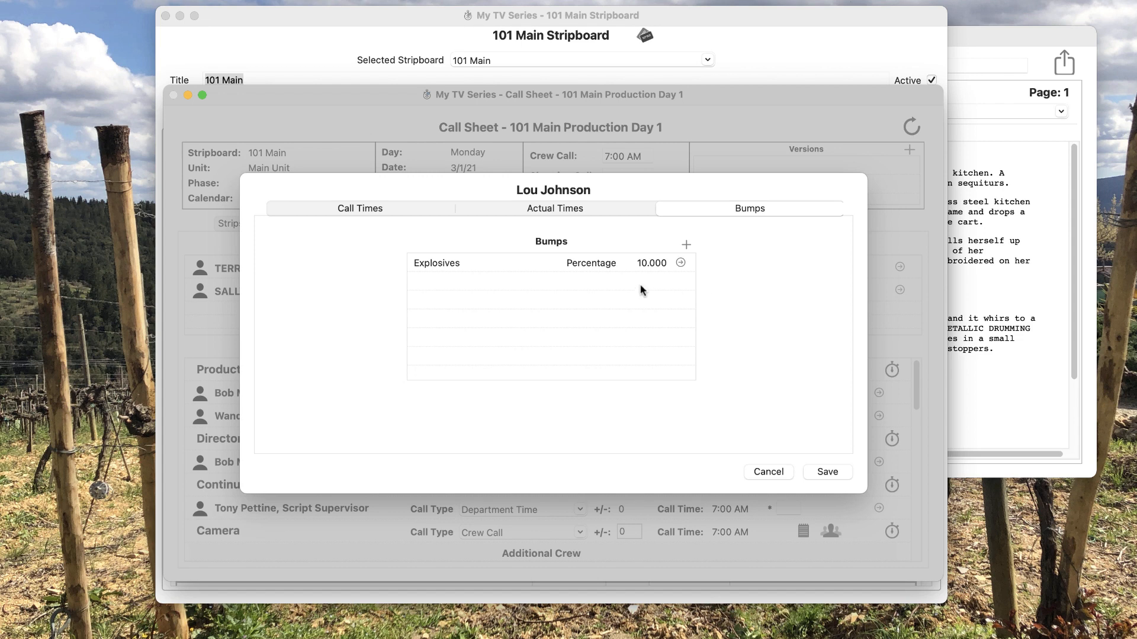
Set the Explosives bump percentage to 15 and save the cast member's details.
double_click(580, 263)
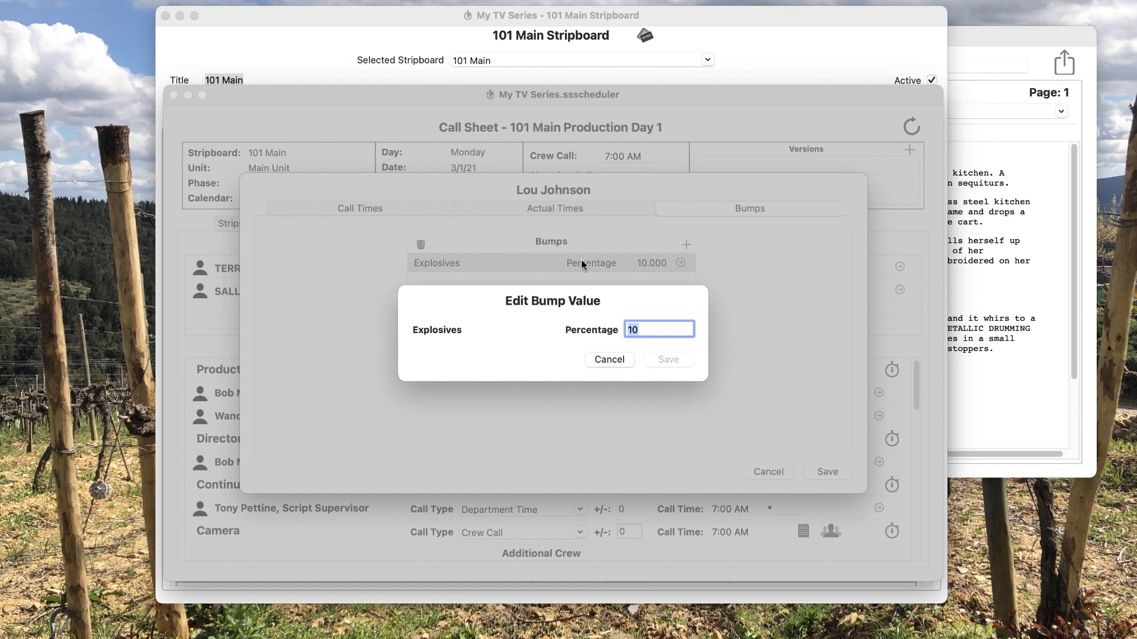
type("15")
key("Tab")
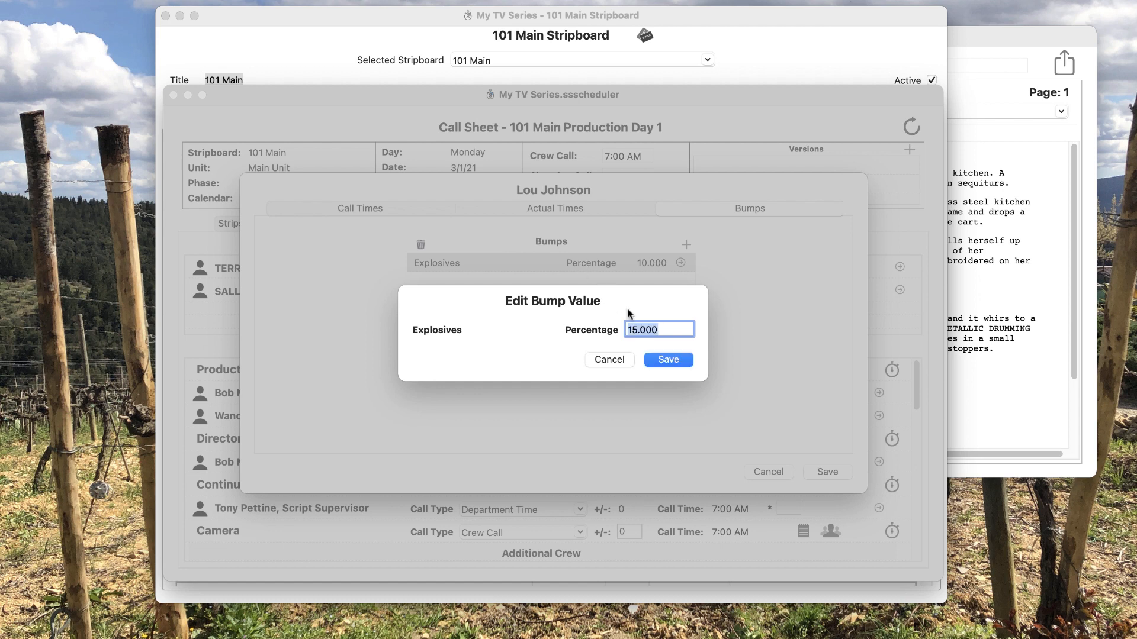
left_click(667, 359)
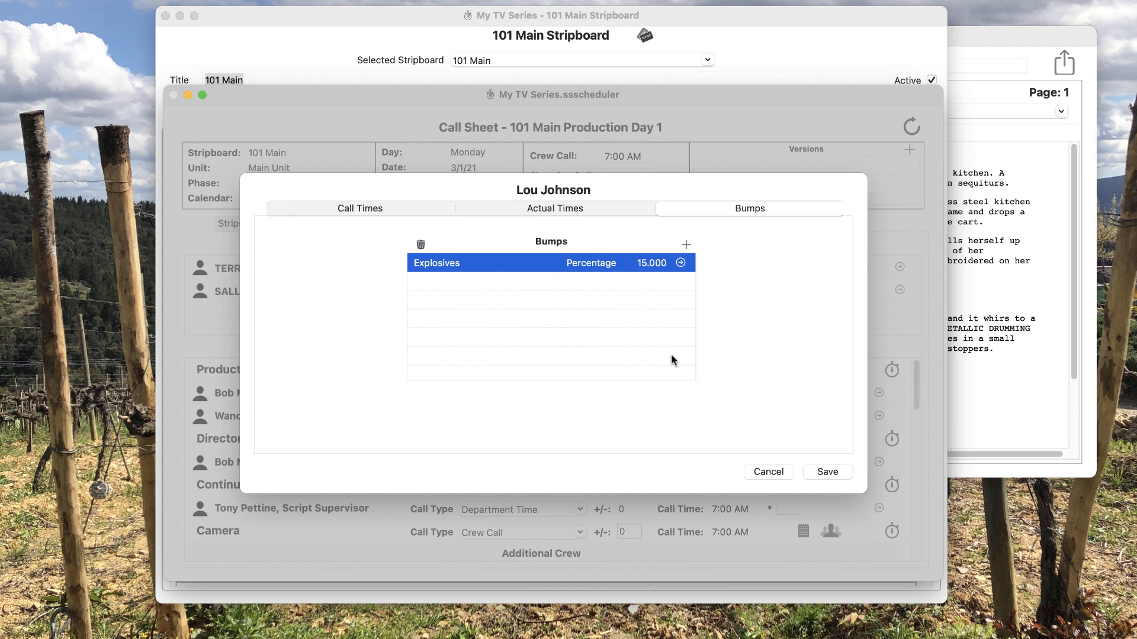
left_click(825, 471)
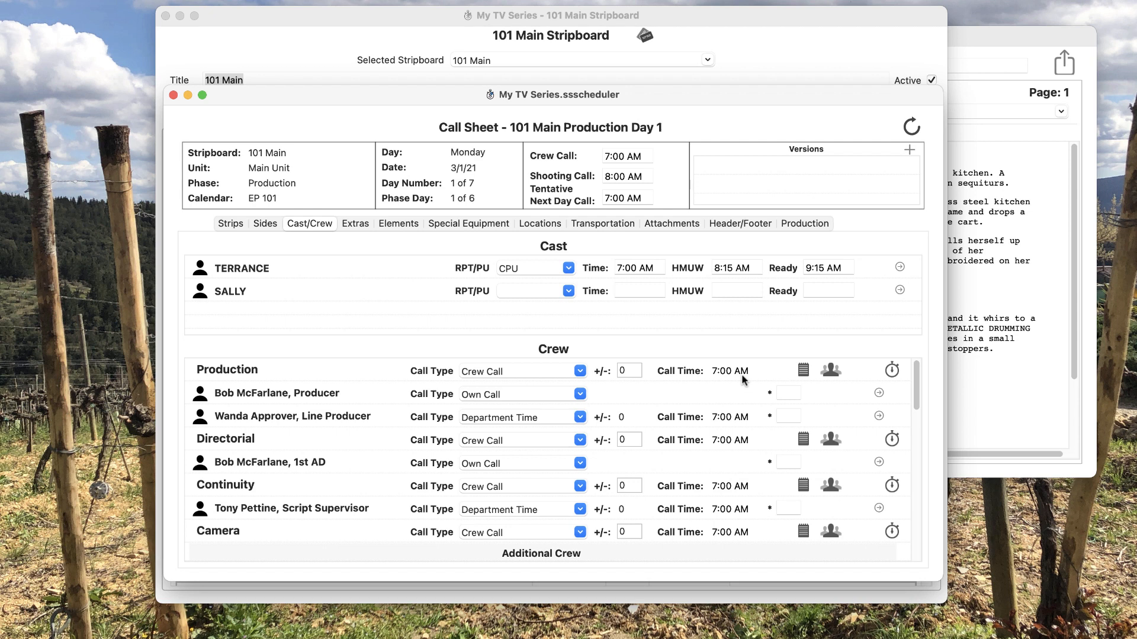
Set the Production department's crew call offset to -30 minutes.
left_click(632, 371)
type("-30")
key("Return")
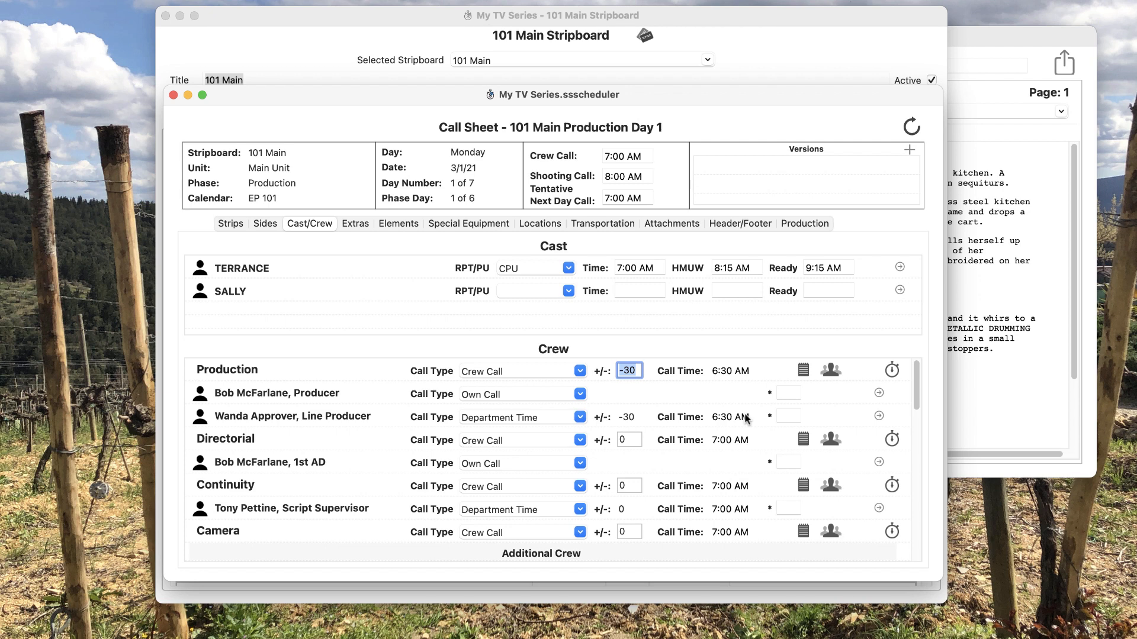
Change the Line Producer's call type to Unique Time with a call time of 6:00 AM.
left_click(579, 417)
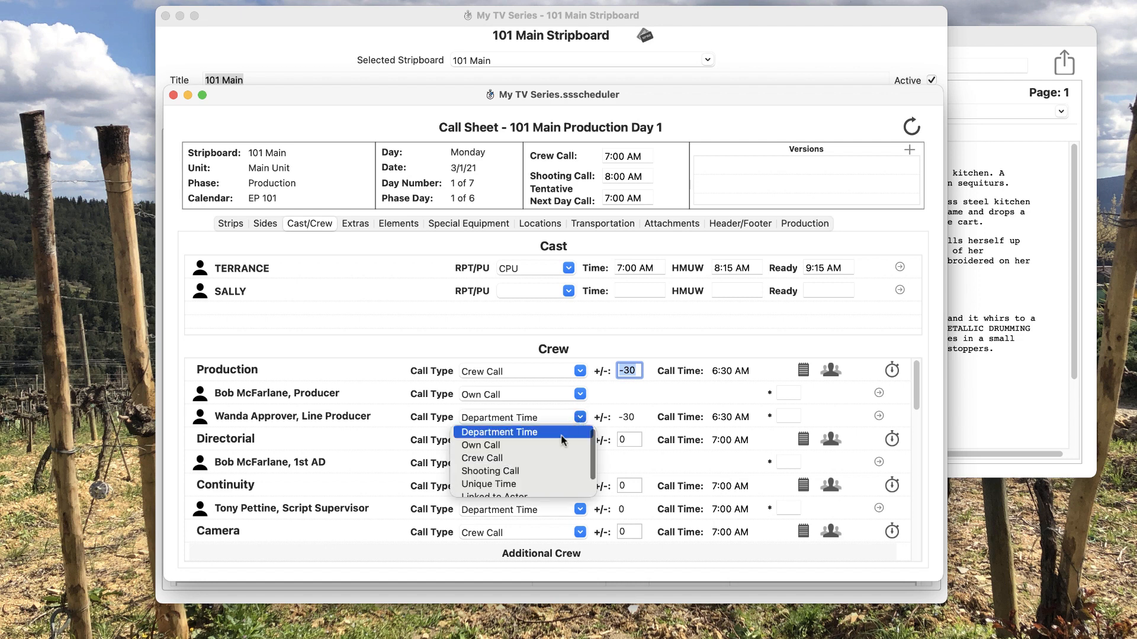
left_click(515, 484)
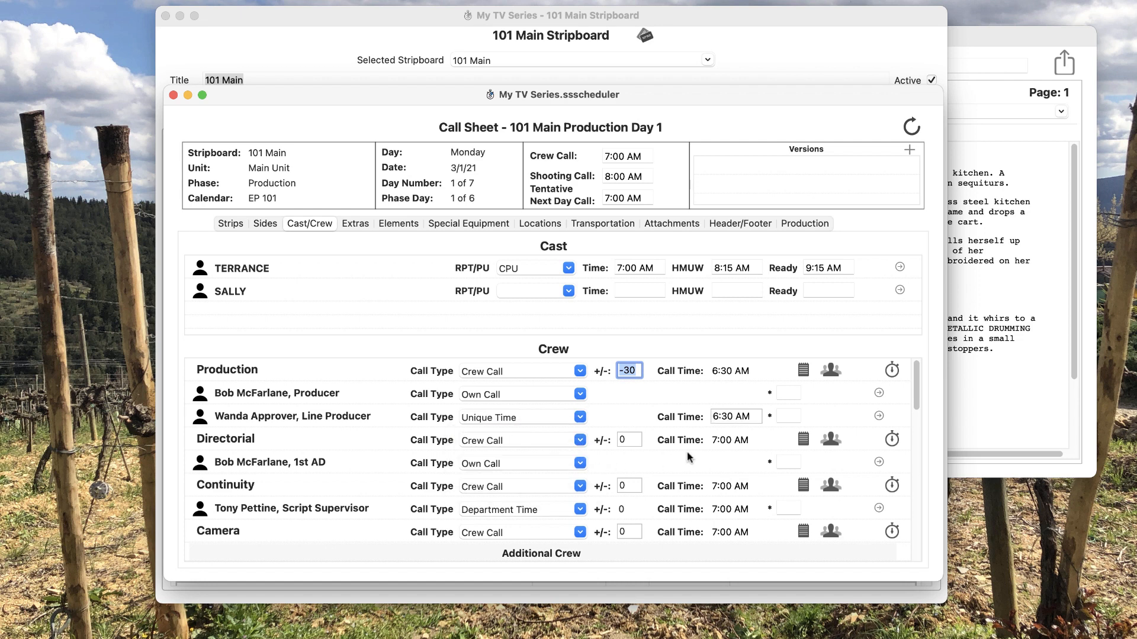
left_click(751, 415)
type("6")
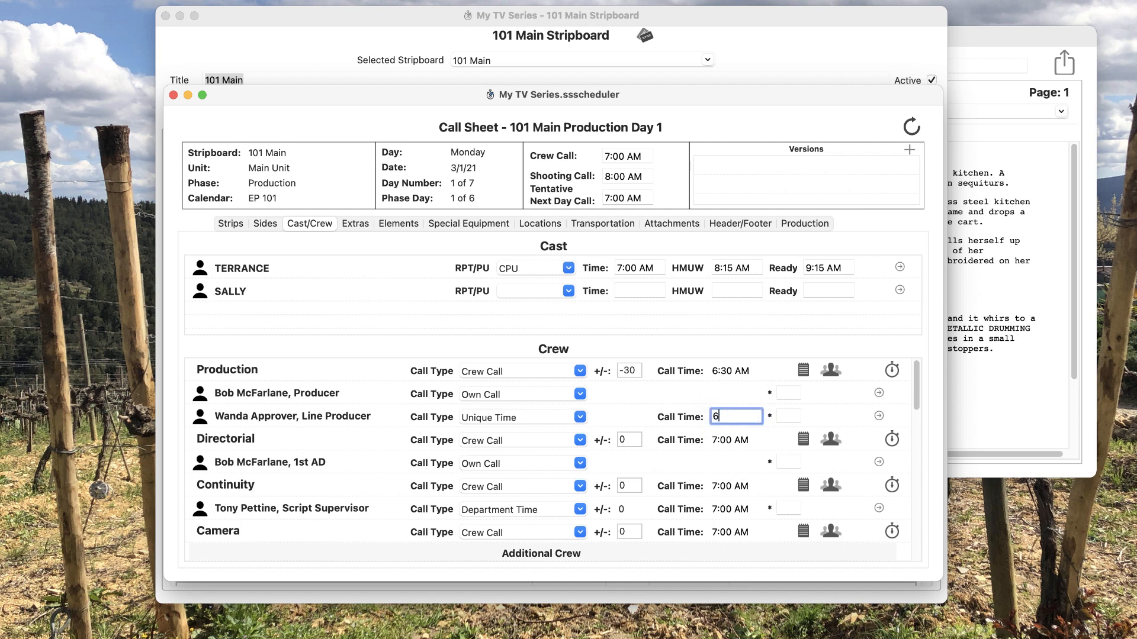
type("am")
key("Tab")
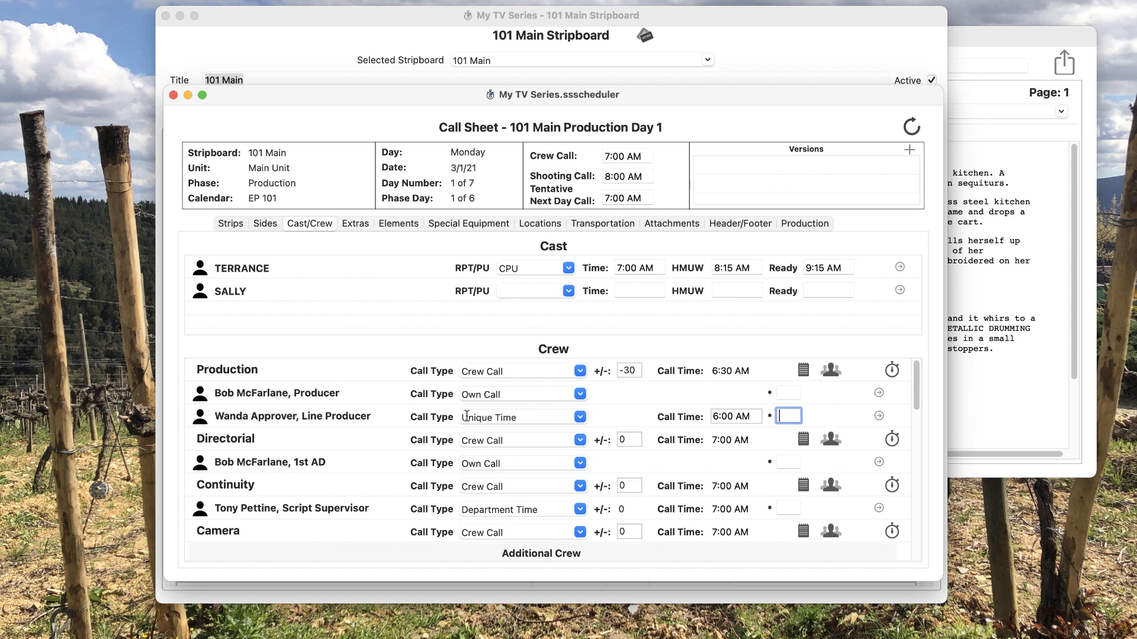
Change the Producer's call type to Shooting Call.
left_click(579, 394)
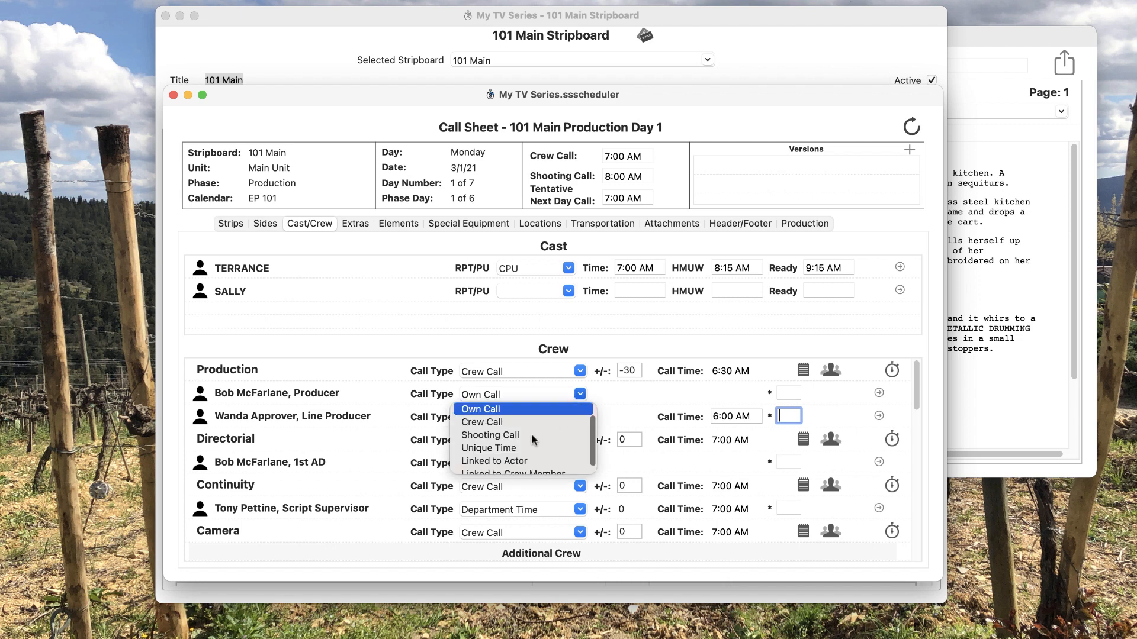
left_click(531, 435)
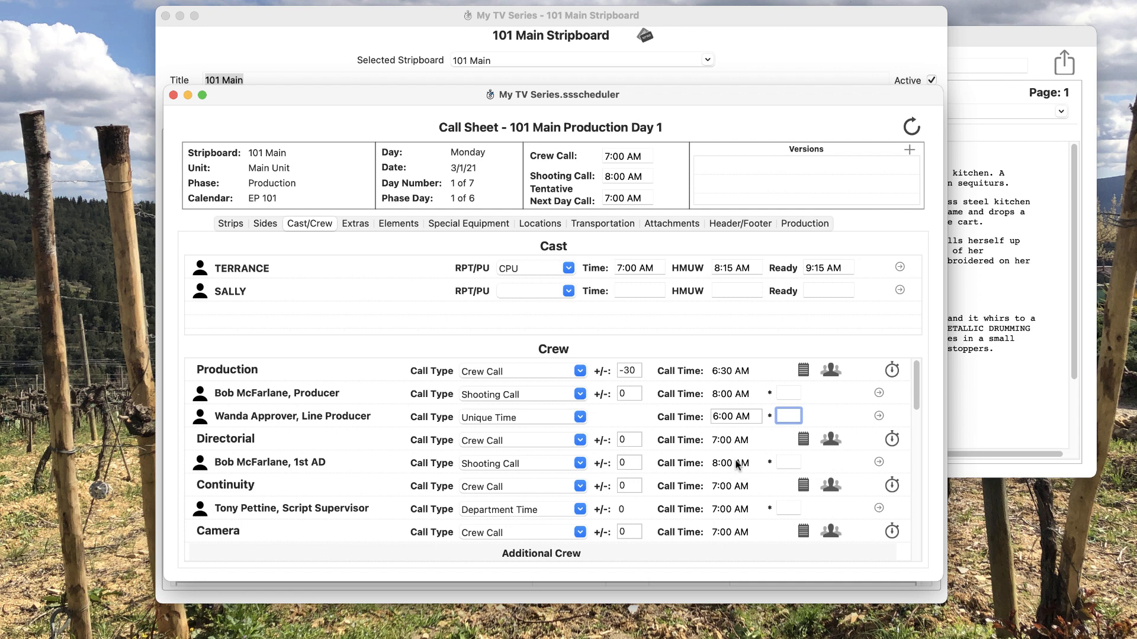
Link the Make Up Artist's call to TERRANCE with a -15 minute offset and enter V1 in the asterisk field.
scroll(577, 515, "down", 3)
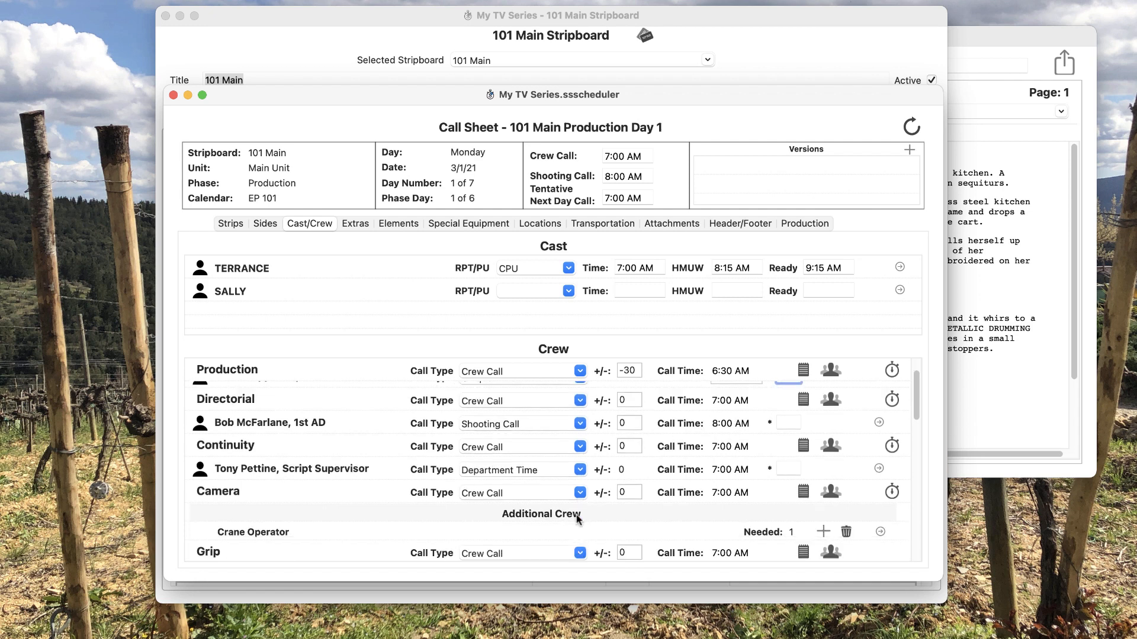
scroll(576, 514, "down", 6)
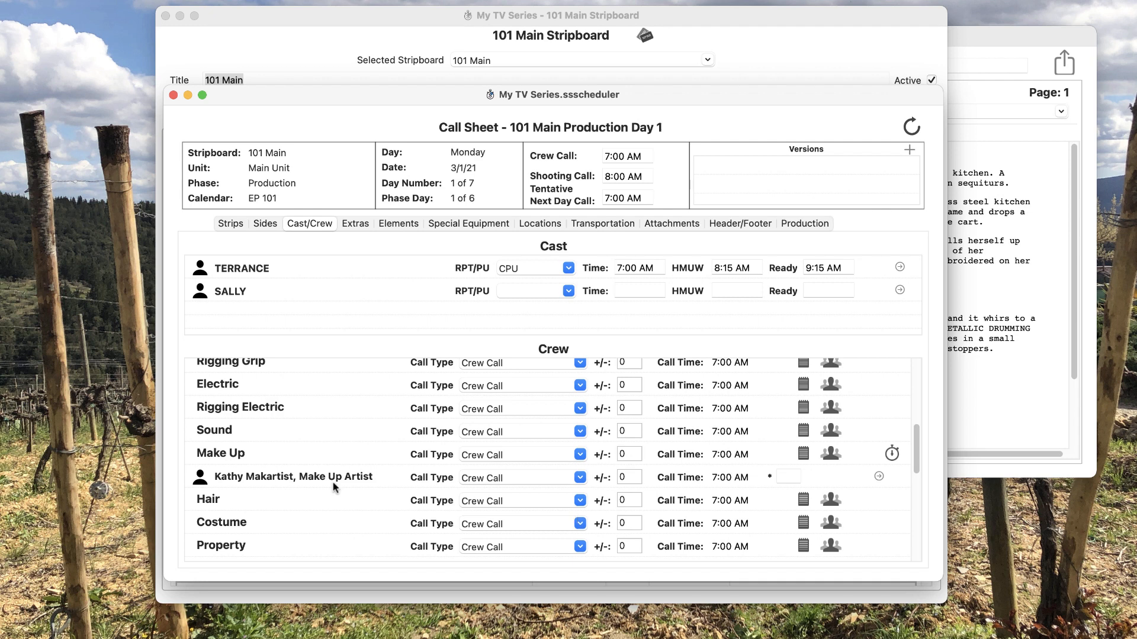
left_click_drag(334, 487, 395, 270)
left_click(625, 477)
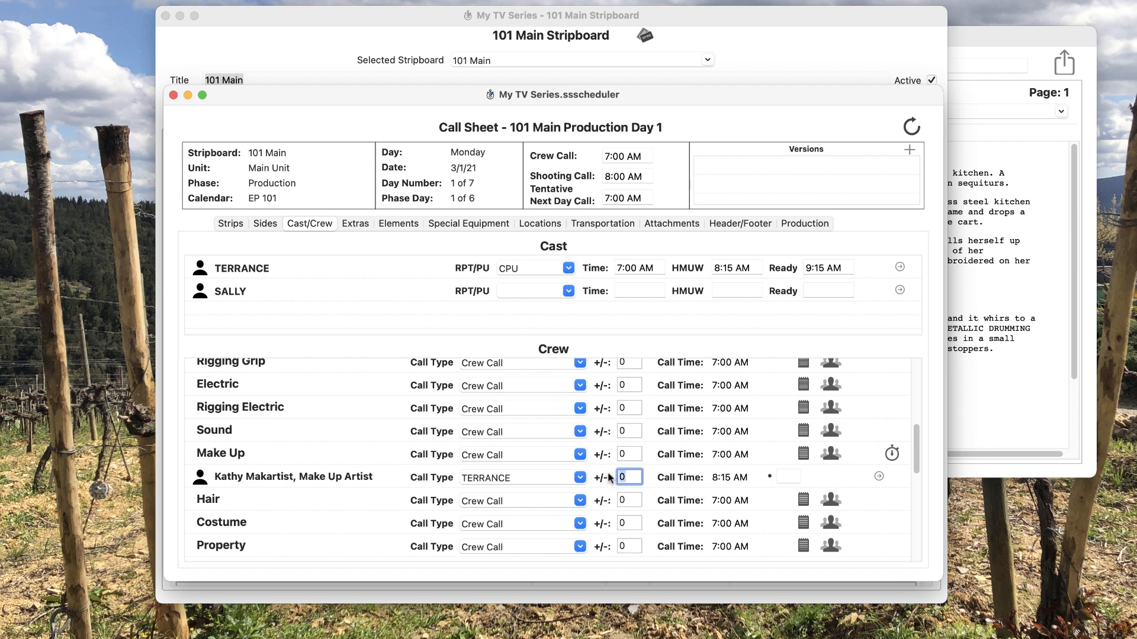
type("-15")
key("Tab")
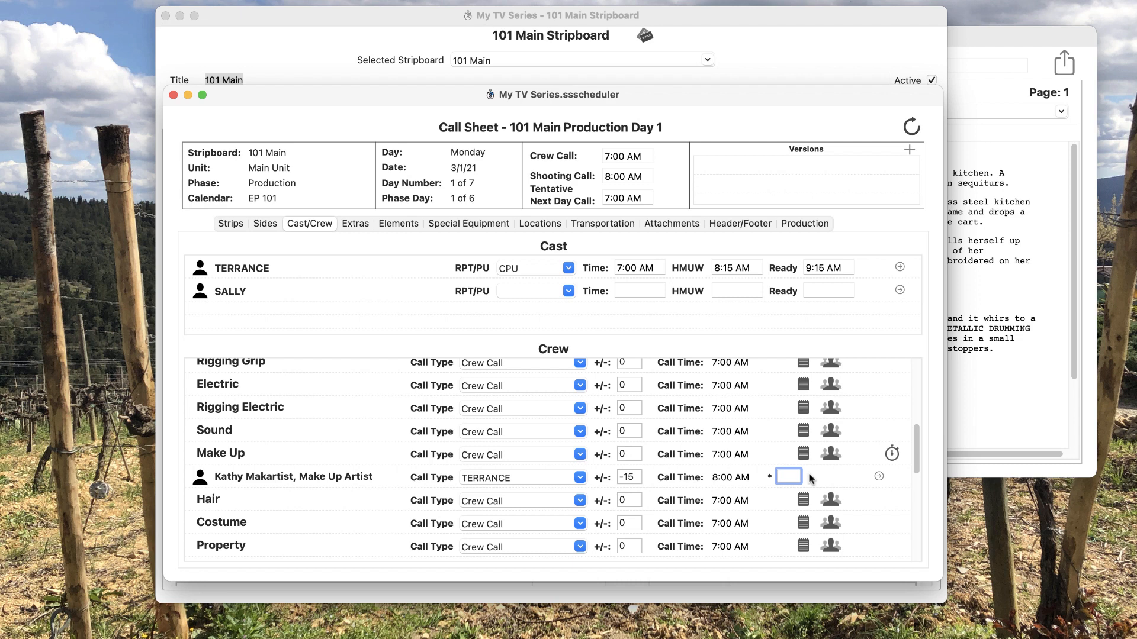
type("V1")
key("Return")
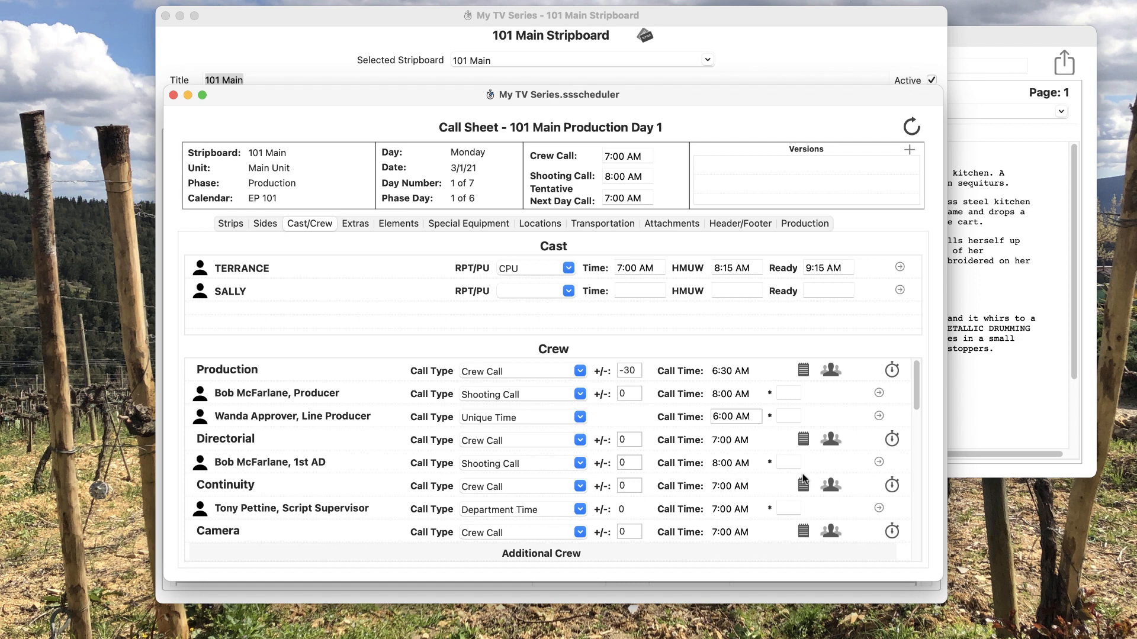
Create a Production departmental note reading "Show up on time!" in AmericanTypewriter-Bold at size 16.
left_click(803, 371)
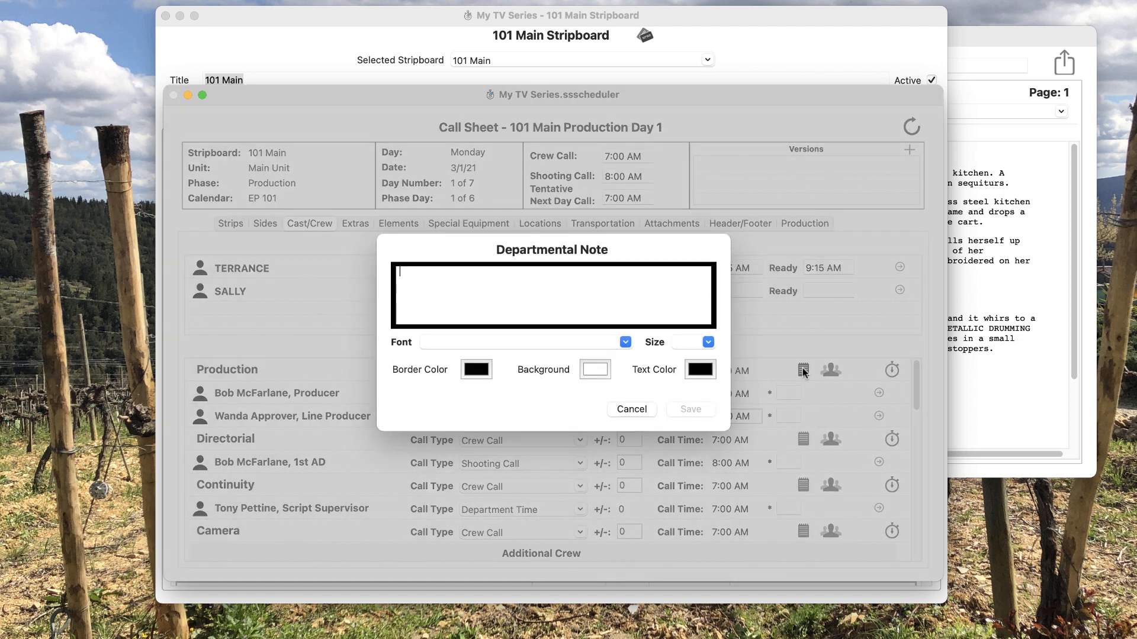
type("Show up on time")
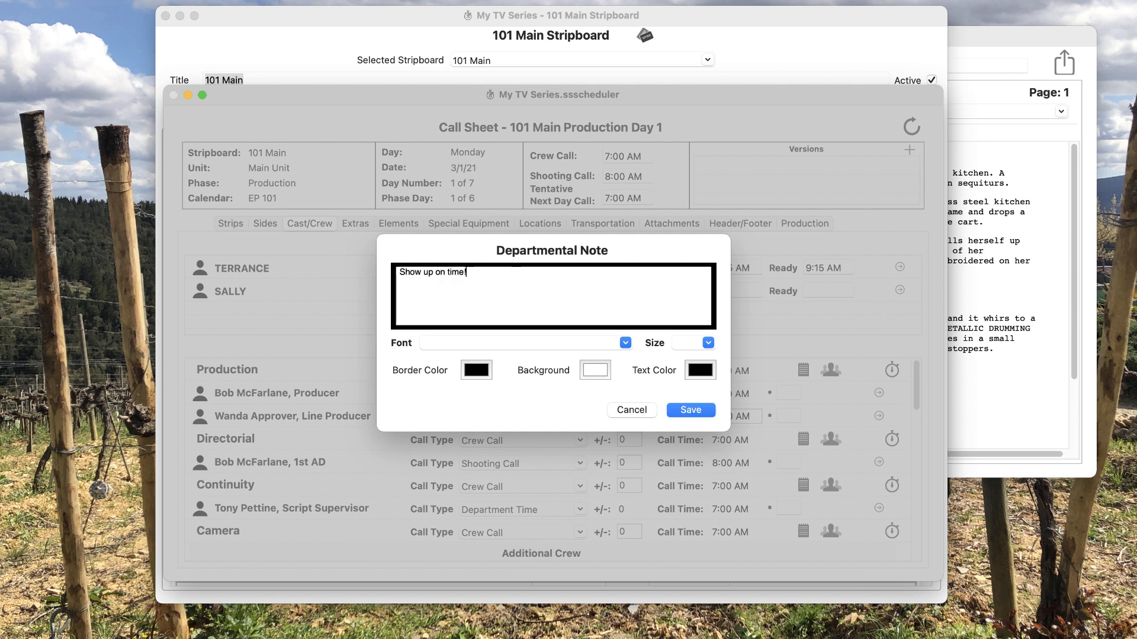
type("!")
left_click(626, 343)
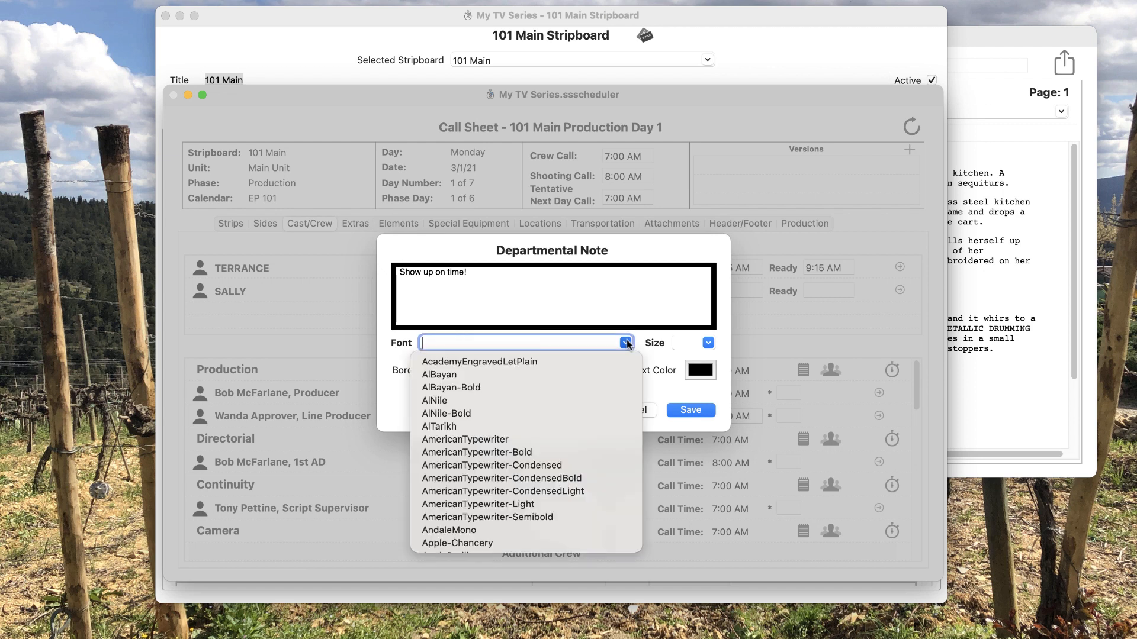
left_click(500, 455)
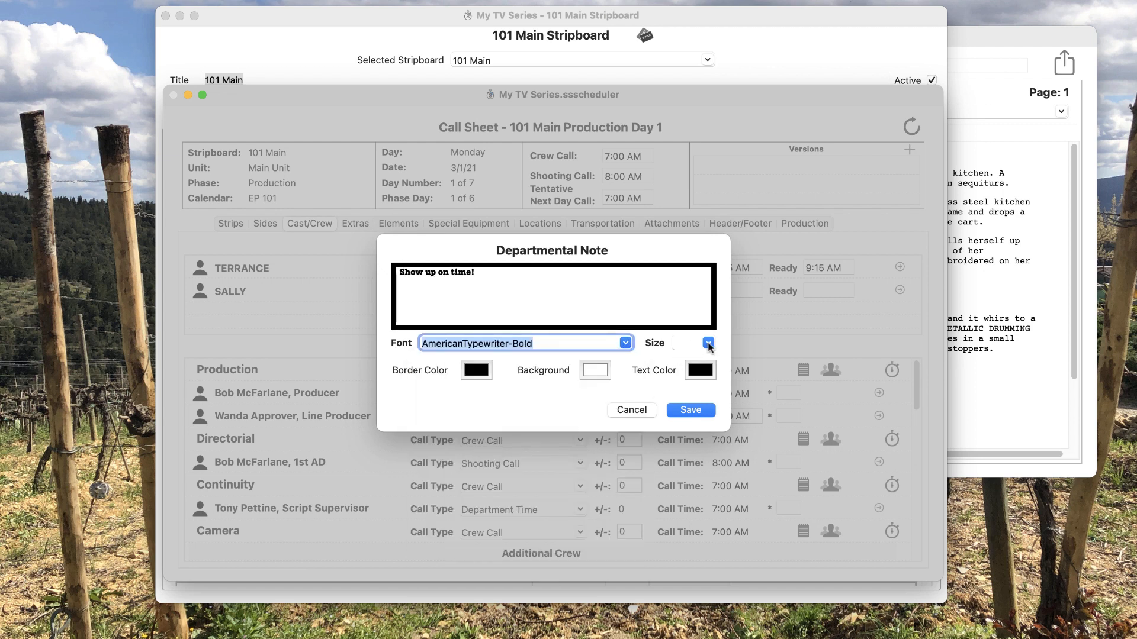
left_click(708, 343)
scroll(679, 409, "down", 2)
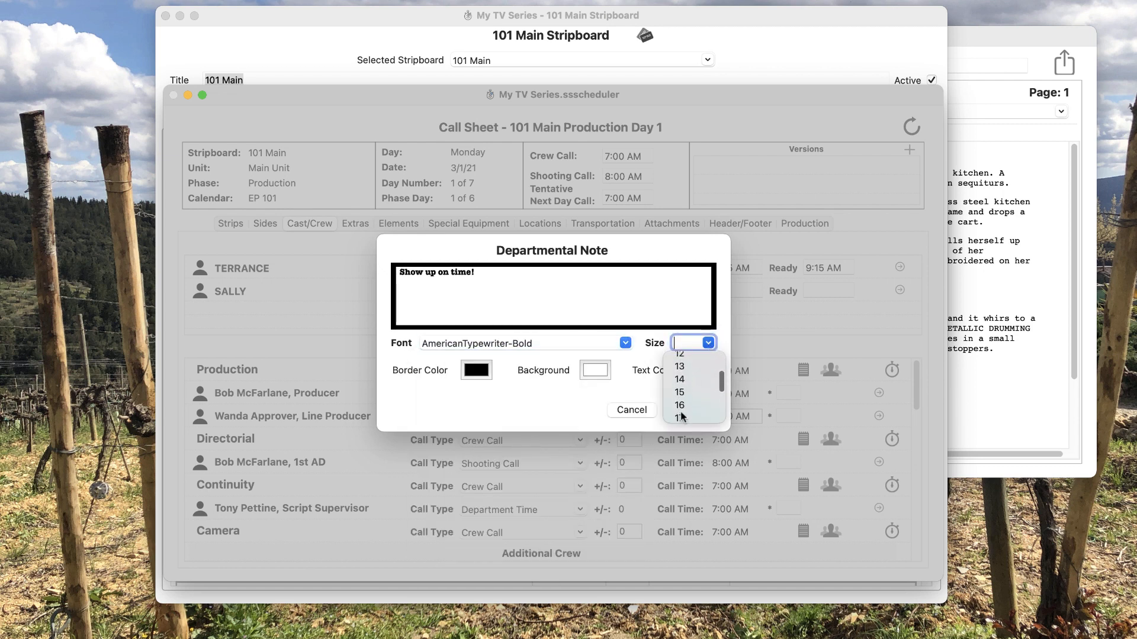
left_click(694, 396)
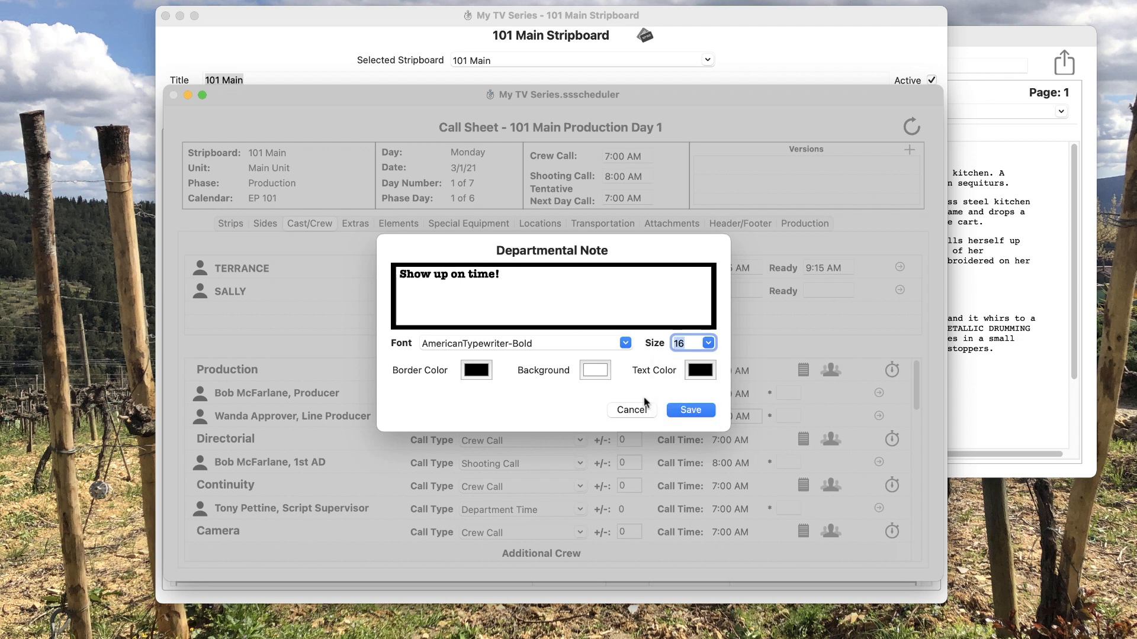
Give the departmental note a yellow background and save it.
left_click(596, 370)
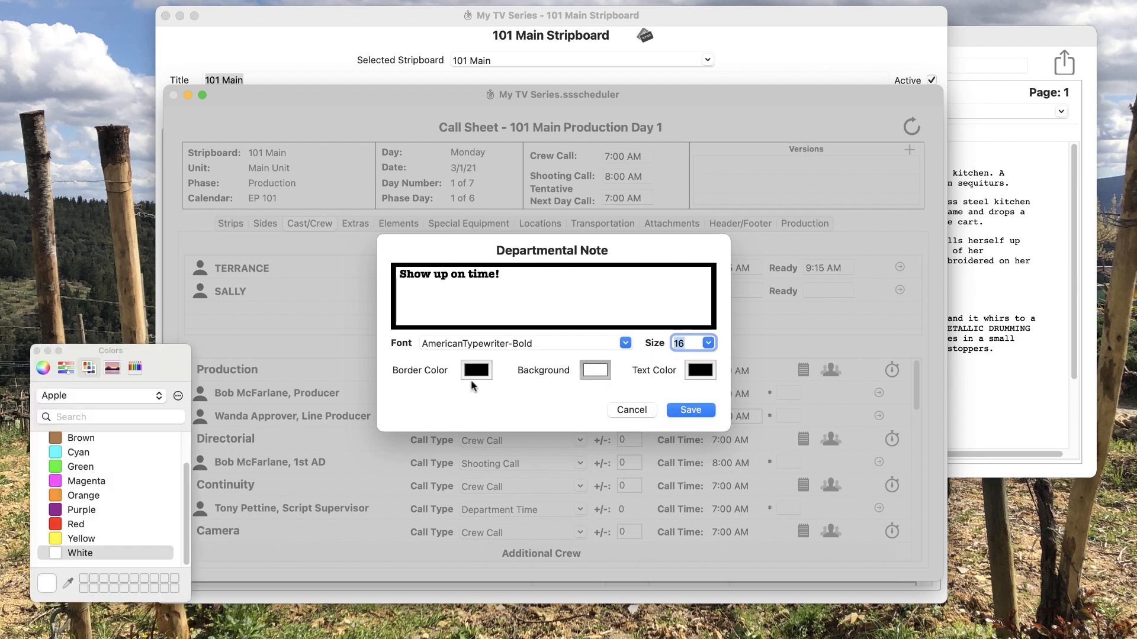
left_click(56, 539)
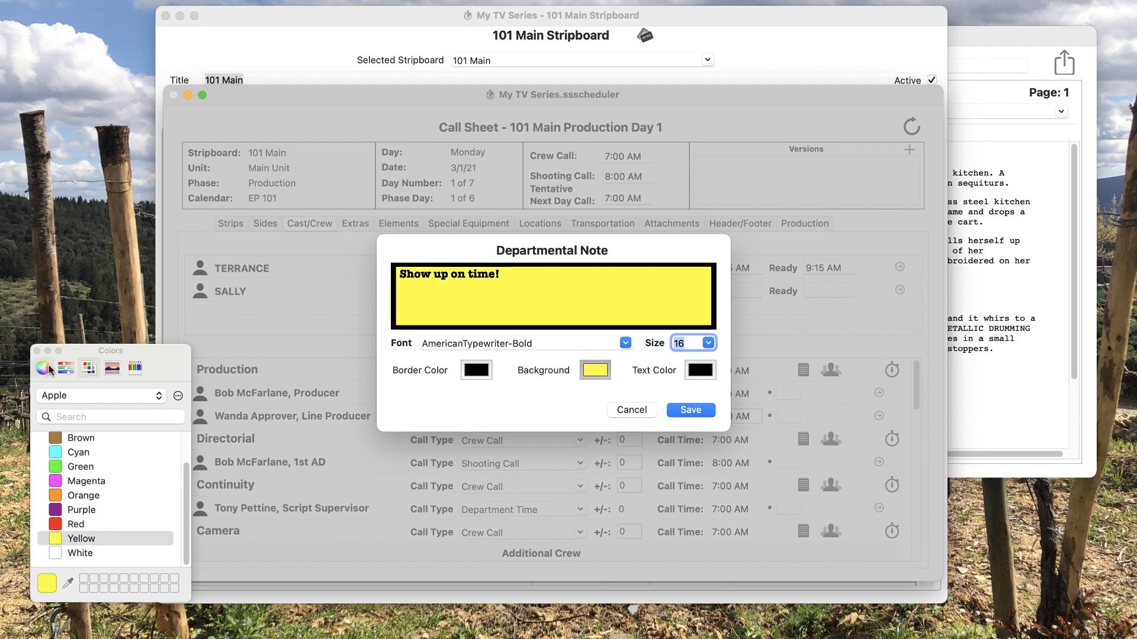
left_click(36, 350)
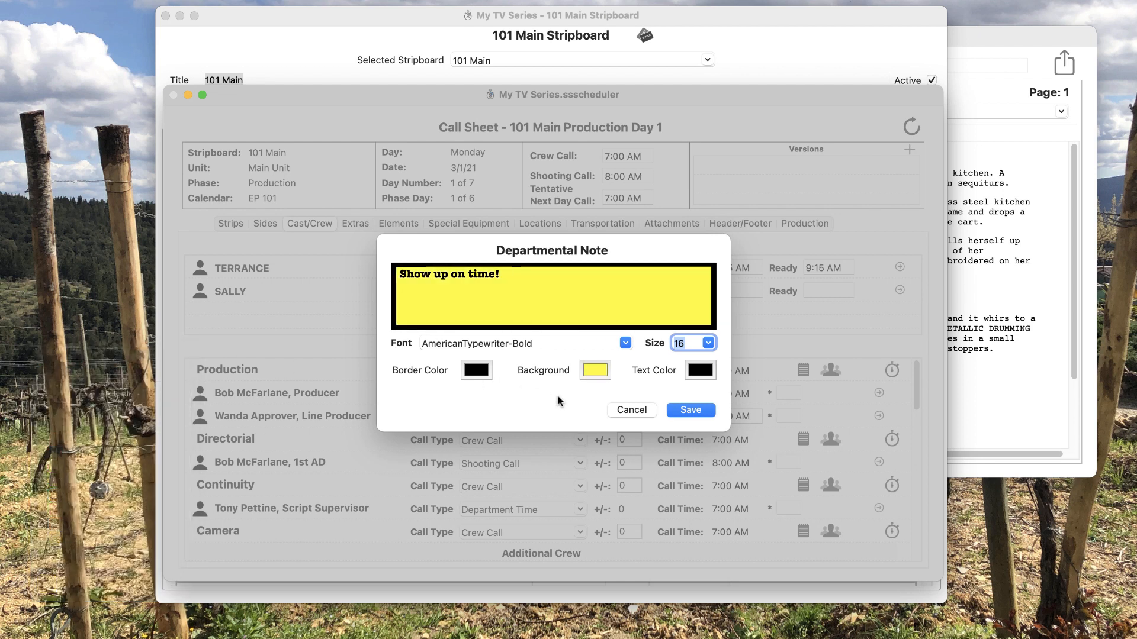
left_click(690, 410)
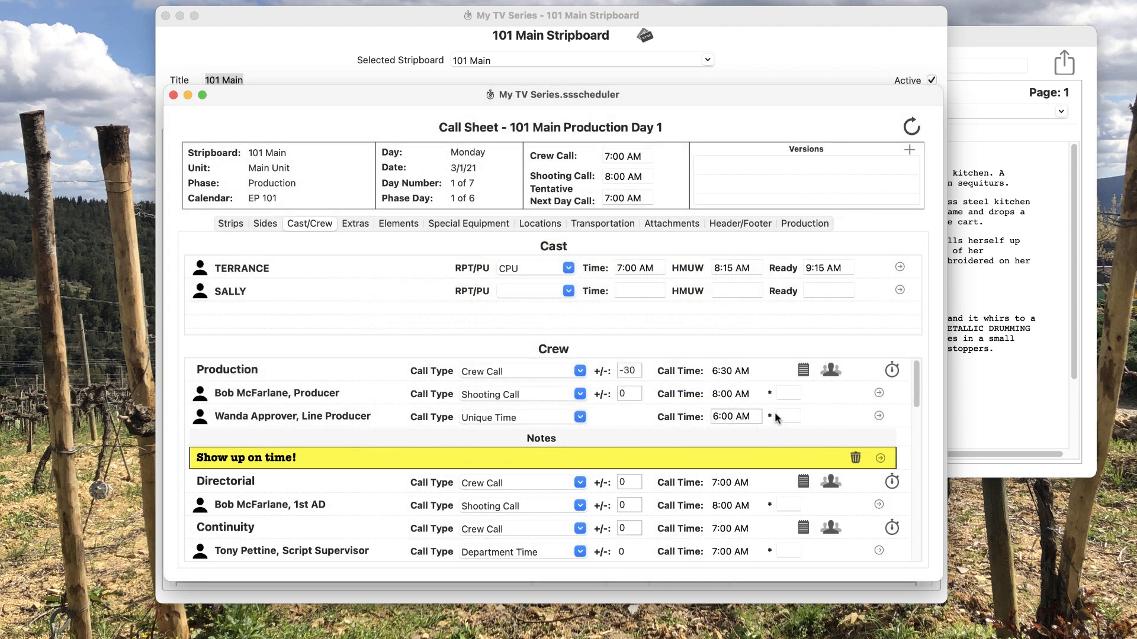
Add a second Production departmental note reading "One more thing" with the default formatting.
left_click(803, 370)
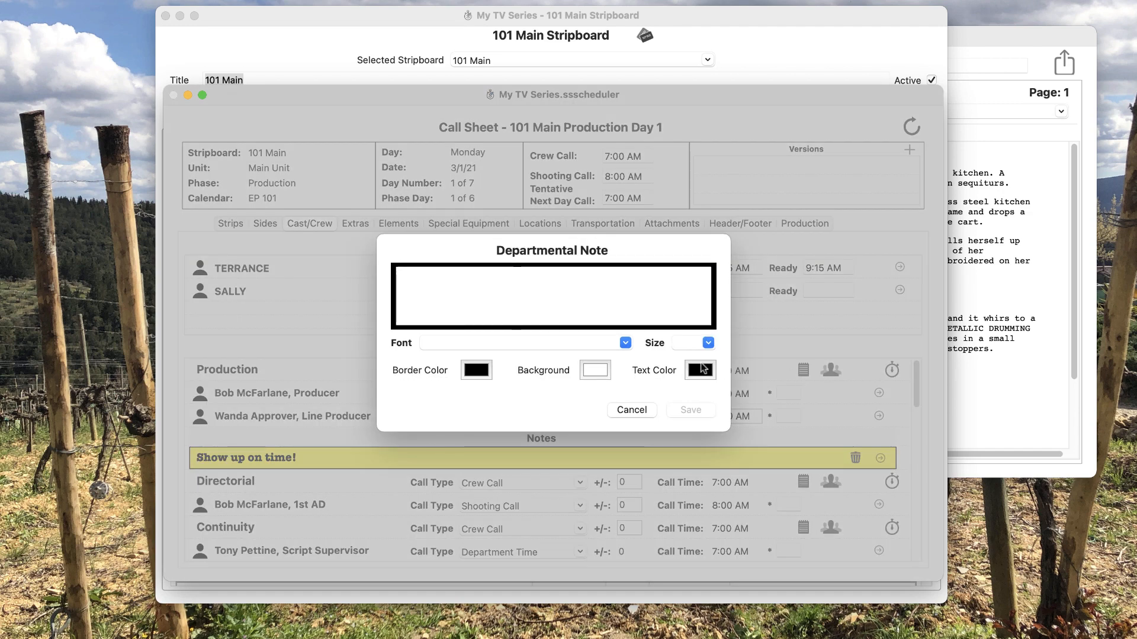
type("One more thing")
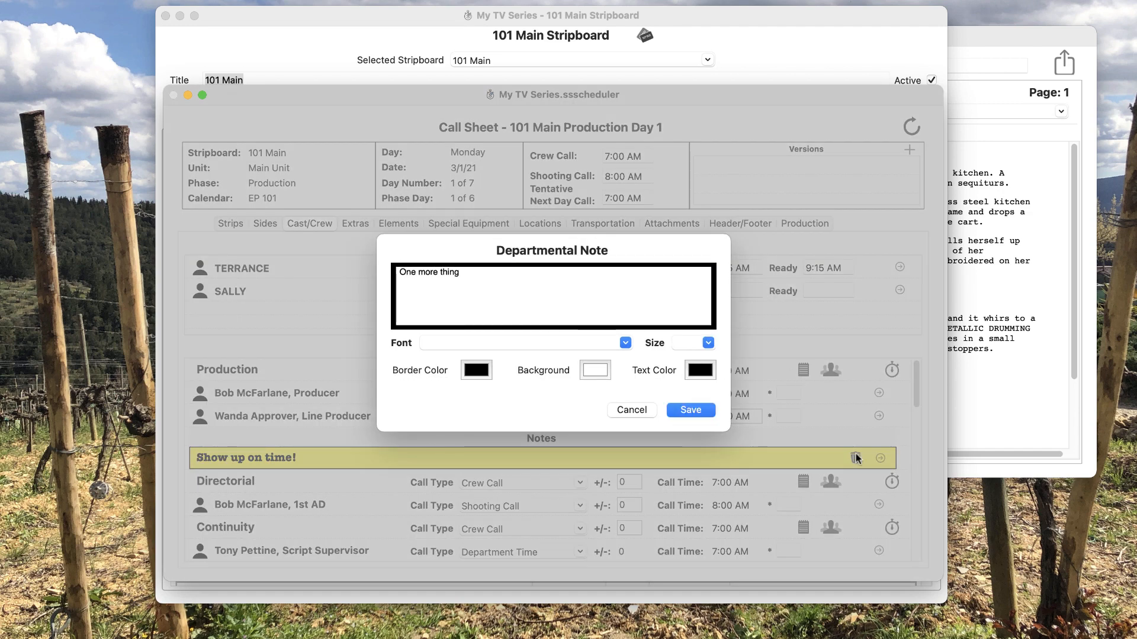
left_click(708, 411)
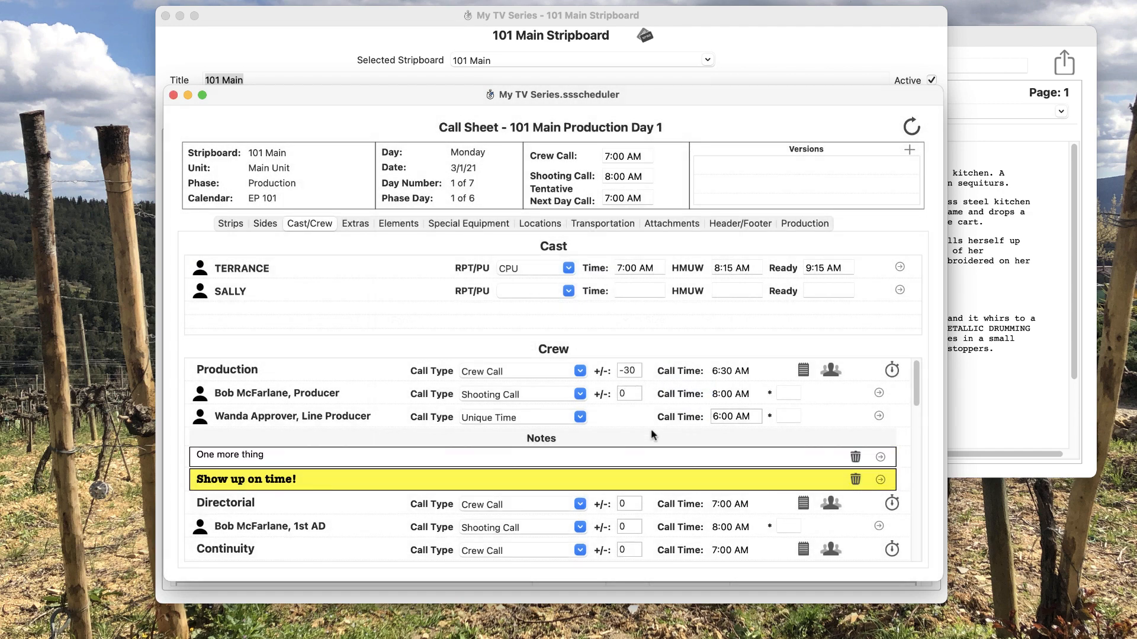
mouse_move(517, 480)
left_mouse_down()
mouse_move(519, 457)
mouse_move(528, 490)
left_mouse_up()
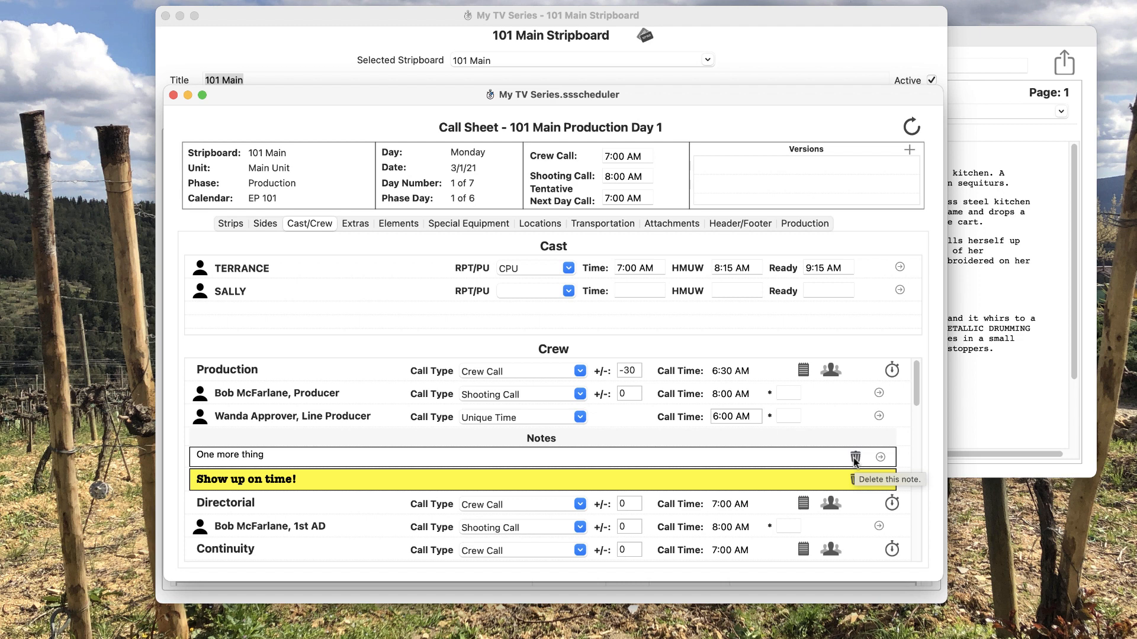
Add three Background PAs as additional crew for the Production department.
left_click(831, 371)
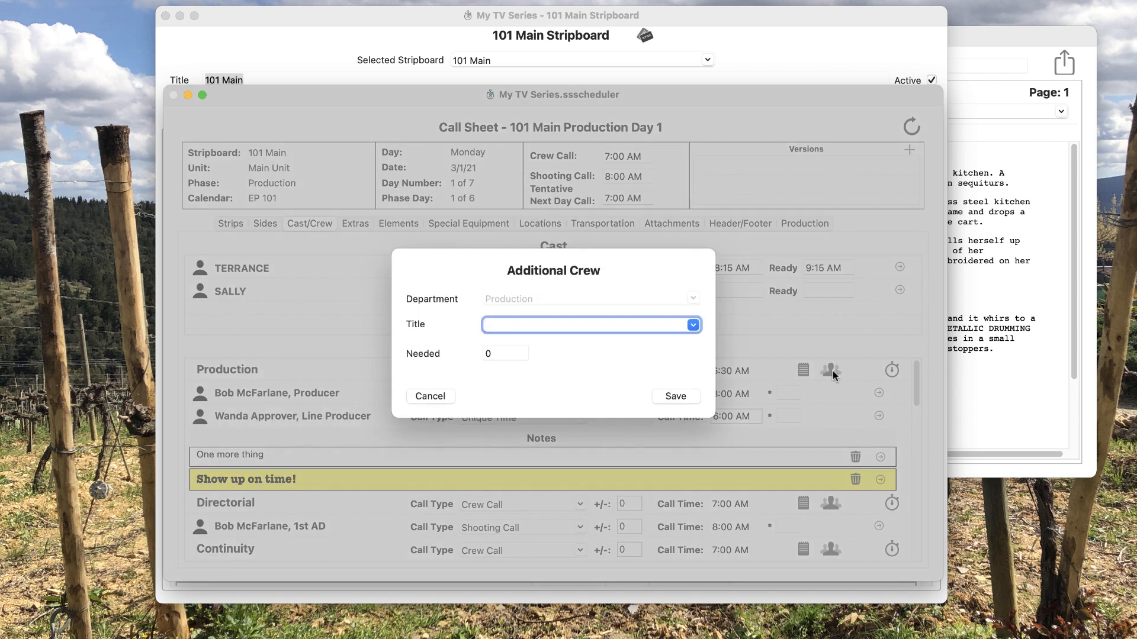
left_click(693, 326)
scroll(630, 369, "down", 3)
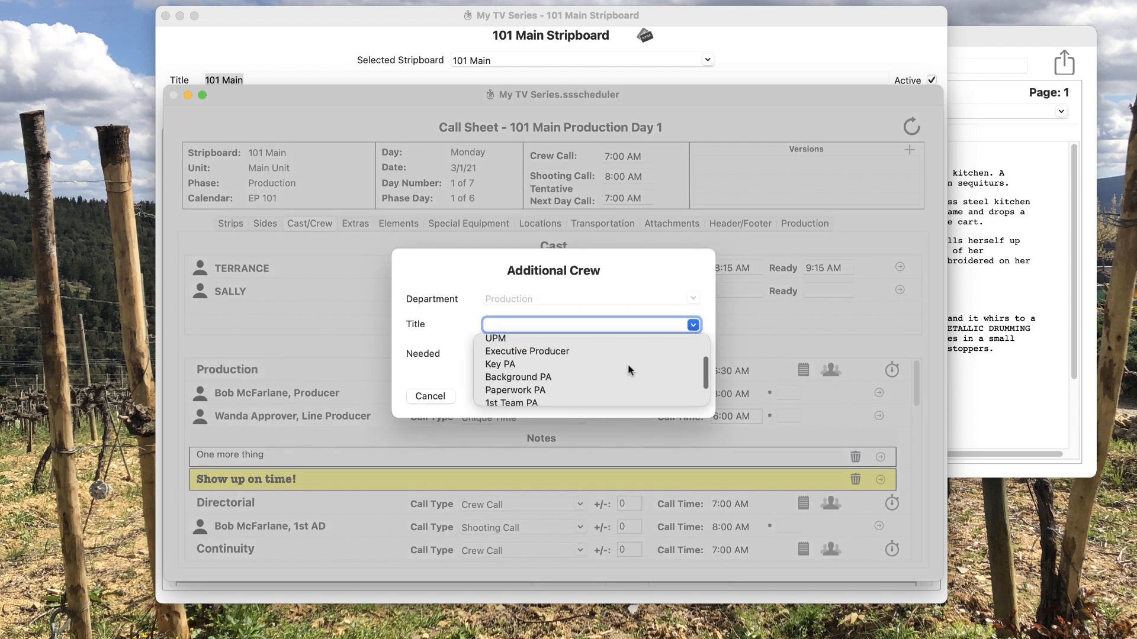
left_click(574, 377)
left_click(518, 354)
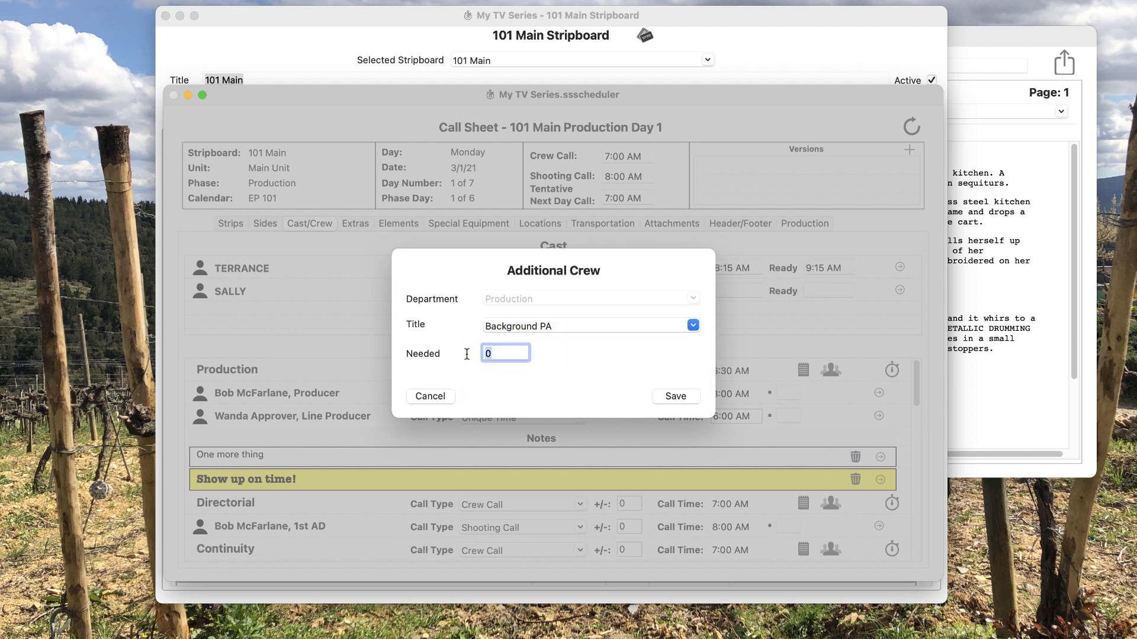
type("3")
key("Tab")
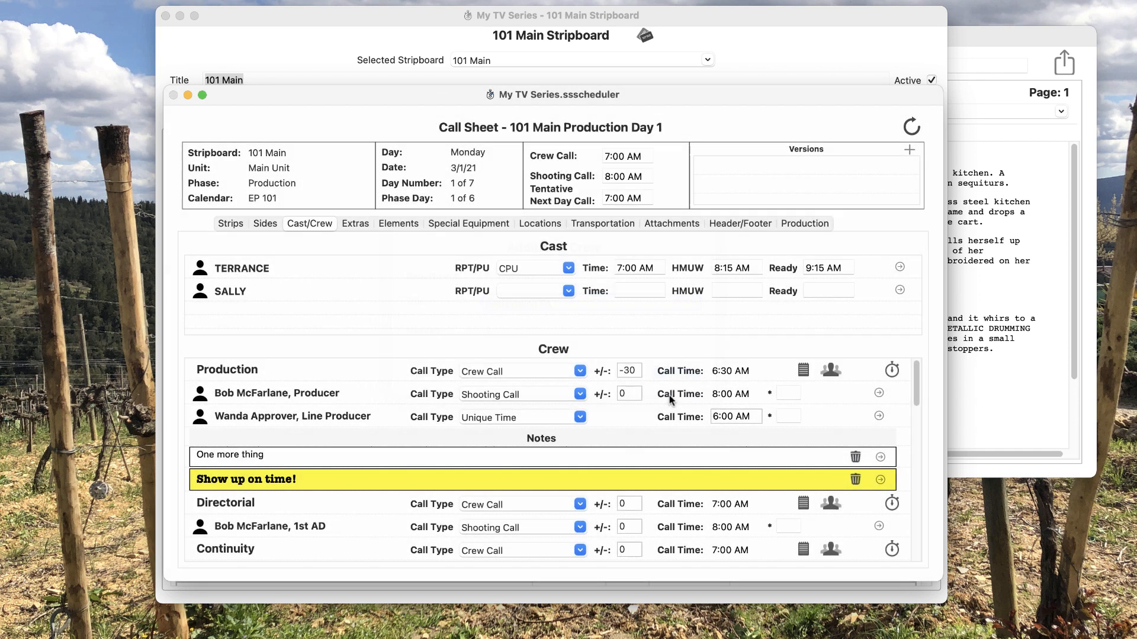
left_click(669, 396)
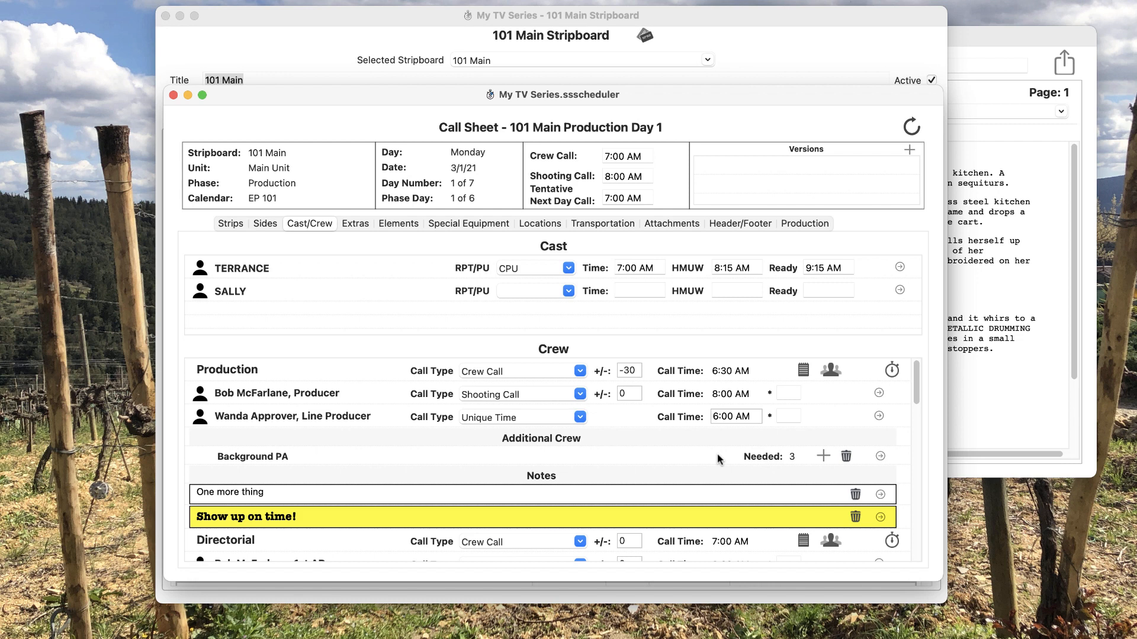
Review the crew selection for the Background PA position with the list unlocked, and look at the blank new crew member form.
left_click(825, 456)
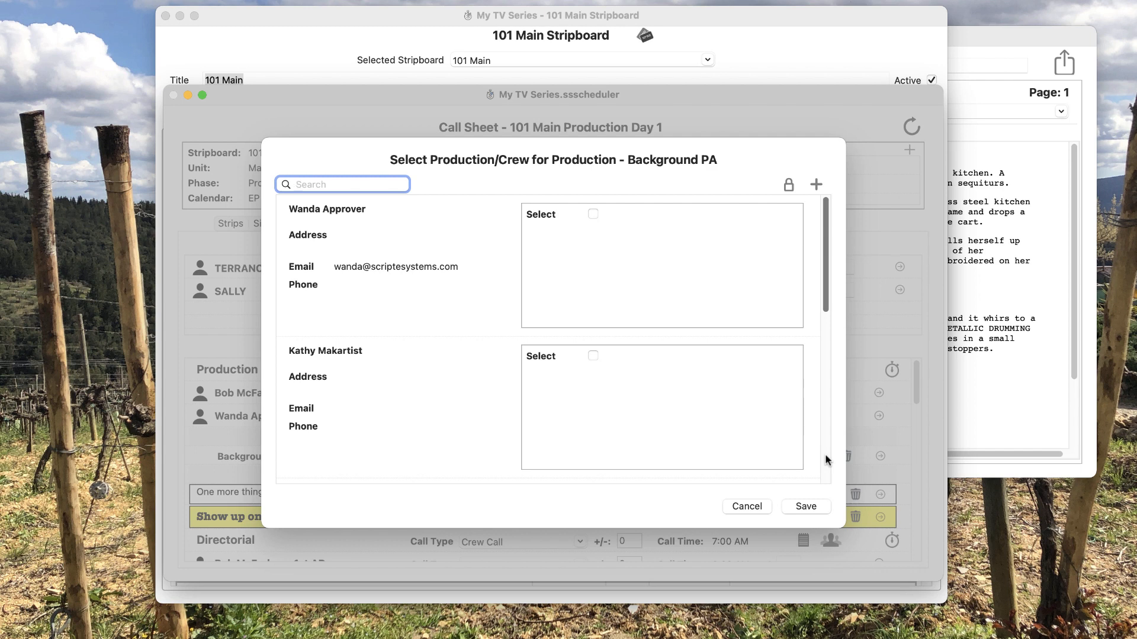
left_click(790, 186)
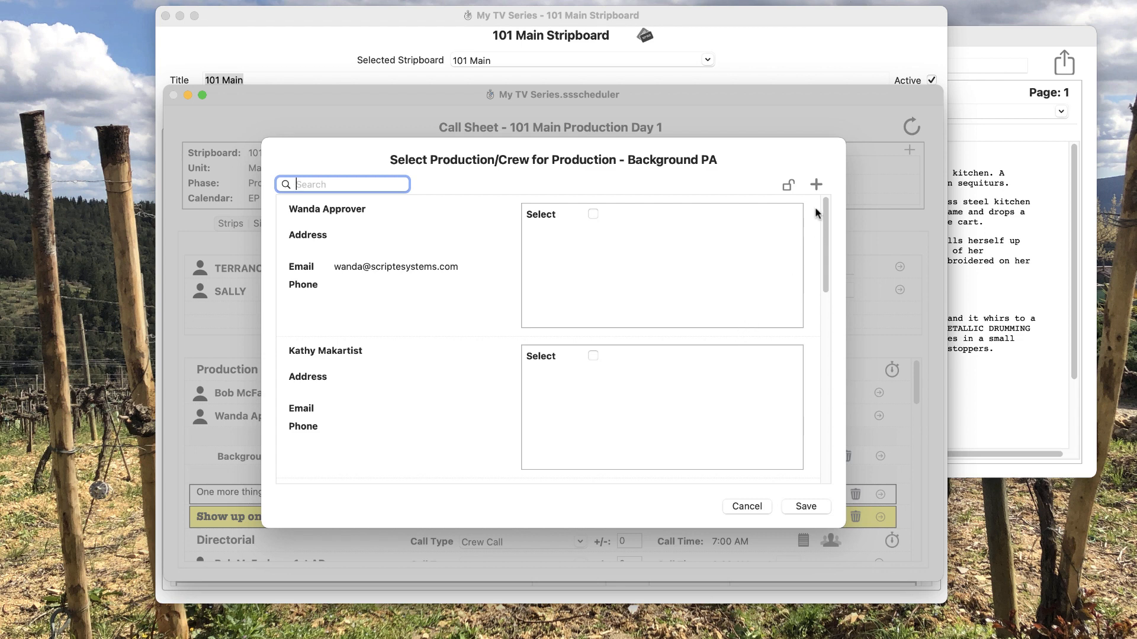
left_click(815, 184)
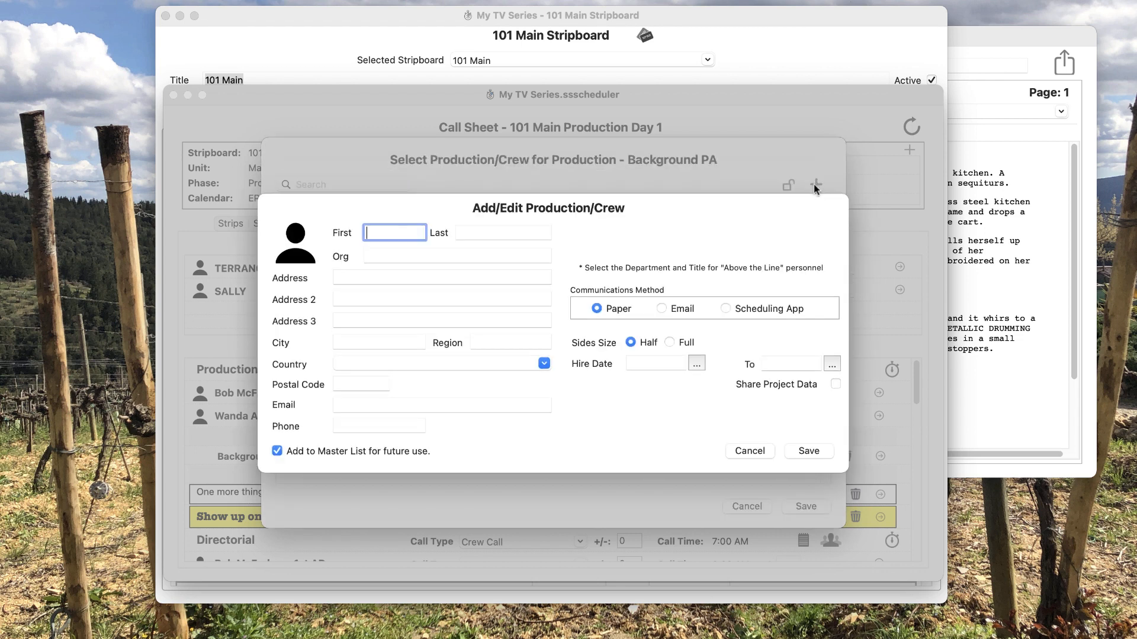
left_click(753, 450)
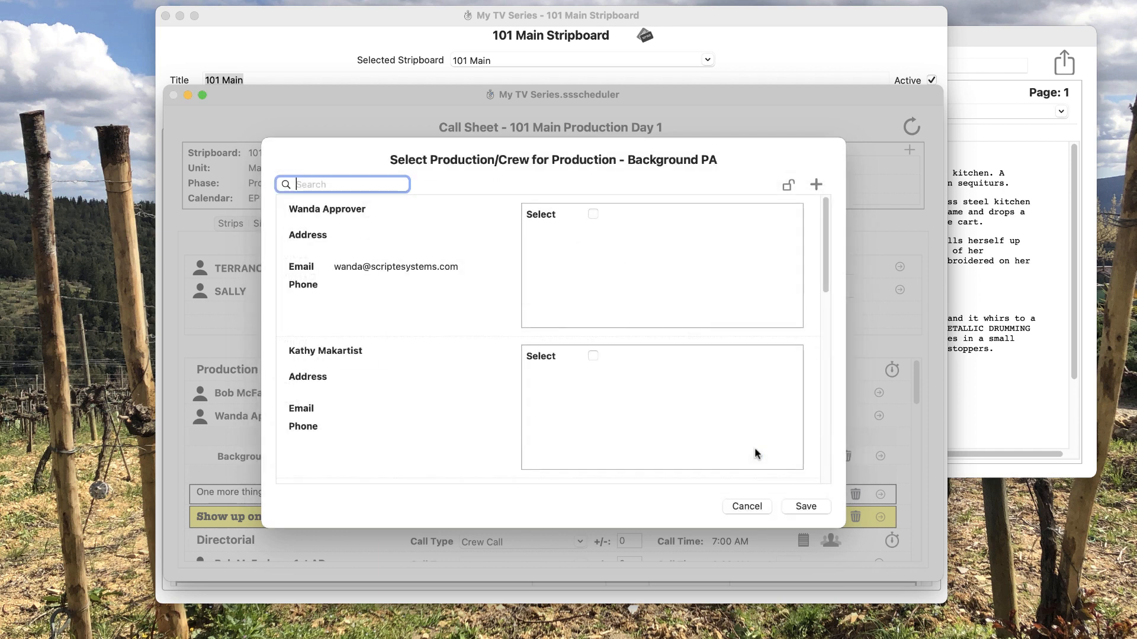
left_click(751, 506)
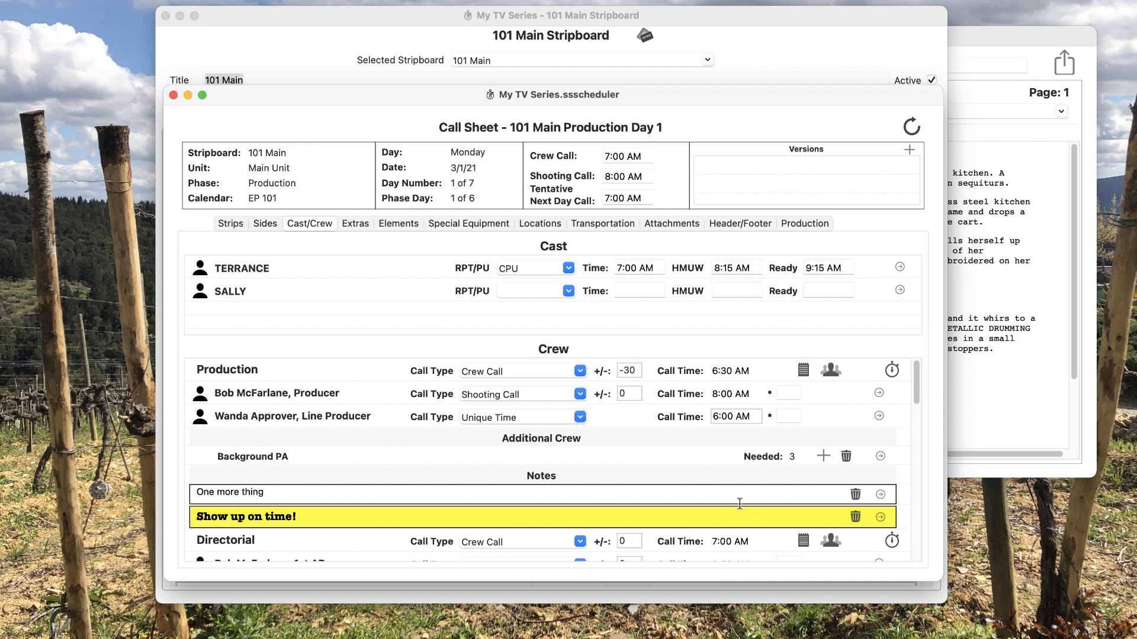
Look through the crew departments and view the Production department's timecard settings without saving any times.
scroll(749, 503, "down", 3)
scroll(739, 504, "down", 3)
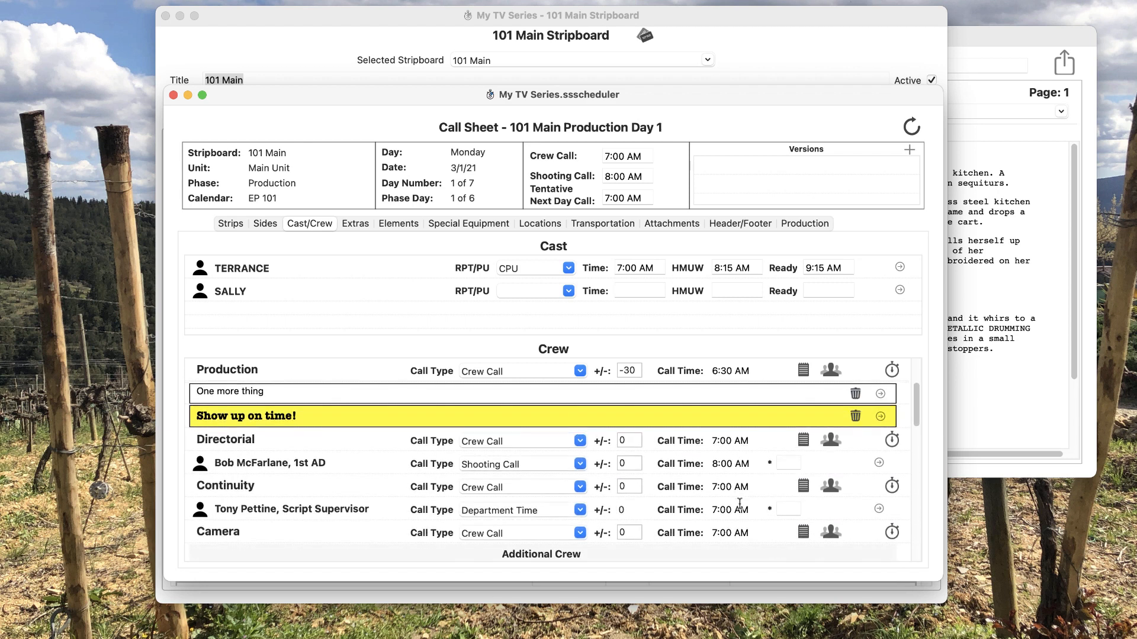
scroll(740, 504, "down", 1)
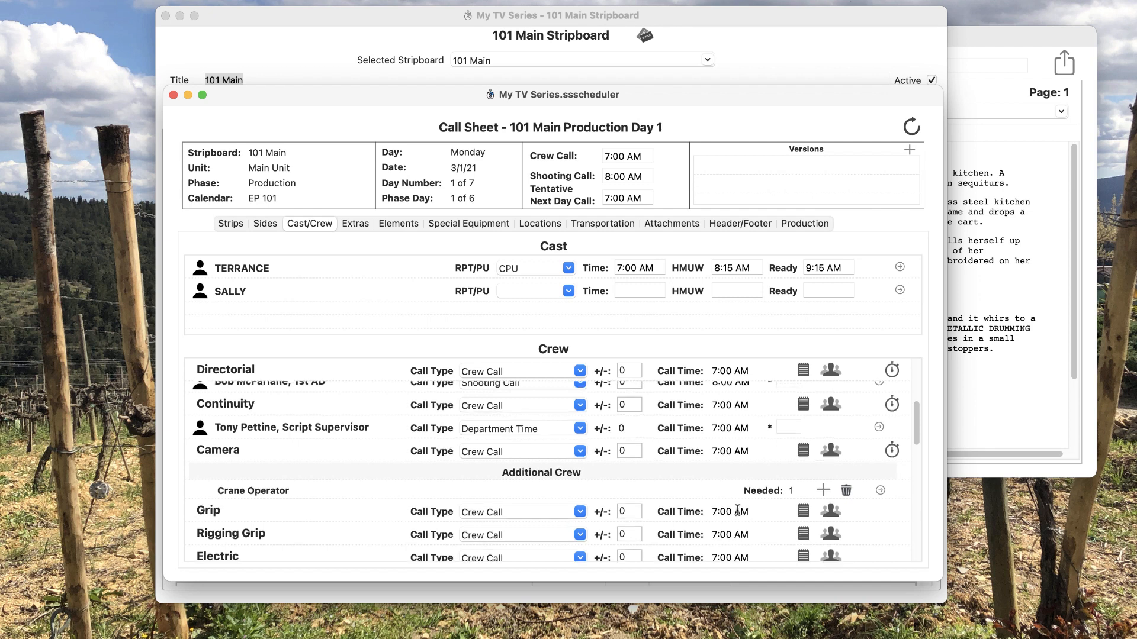
scroll(737, 510, "up", 5)
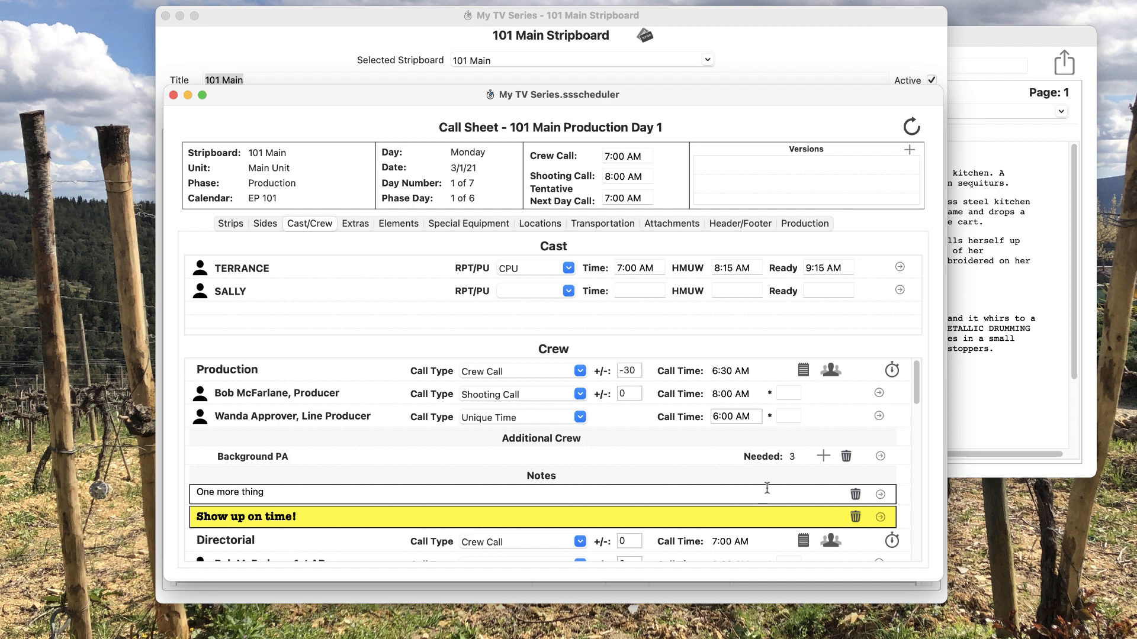
left_click(892, 370)
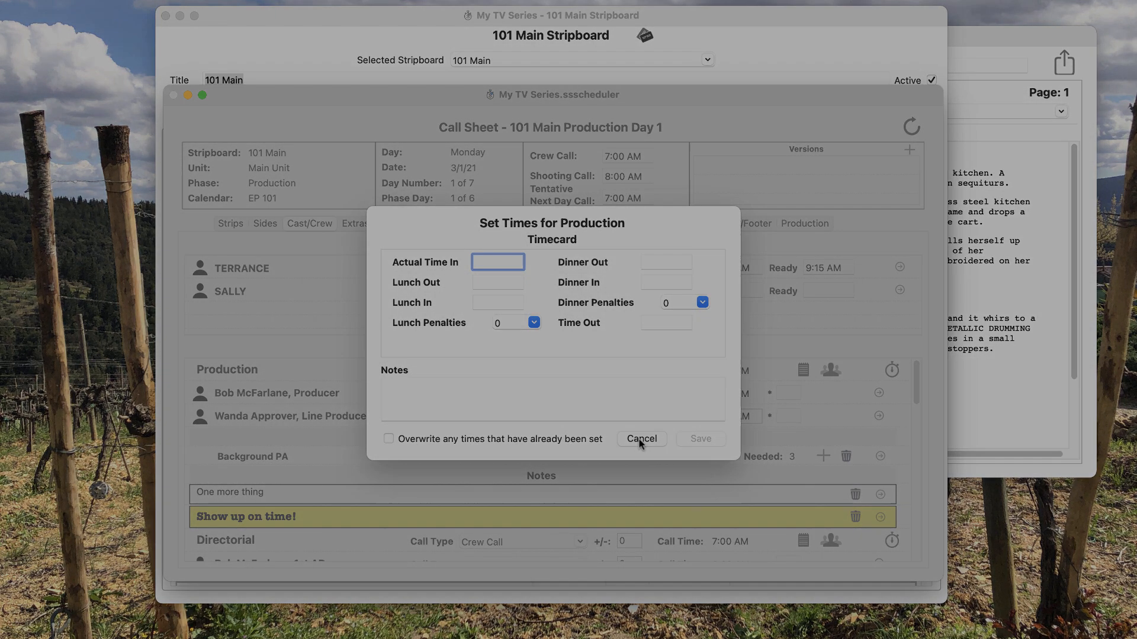
left_click(640, 439)
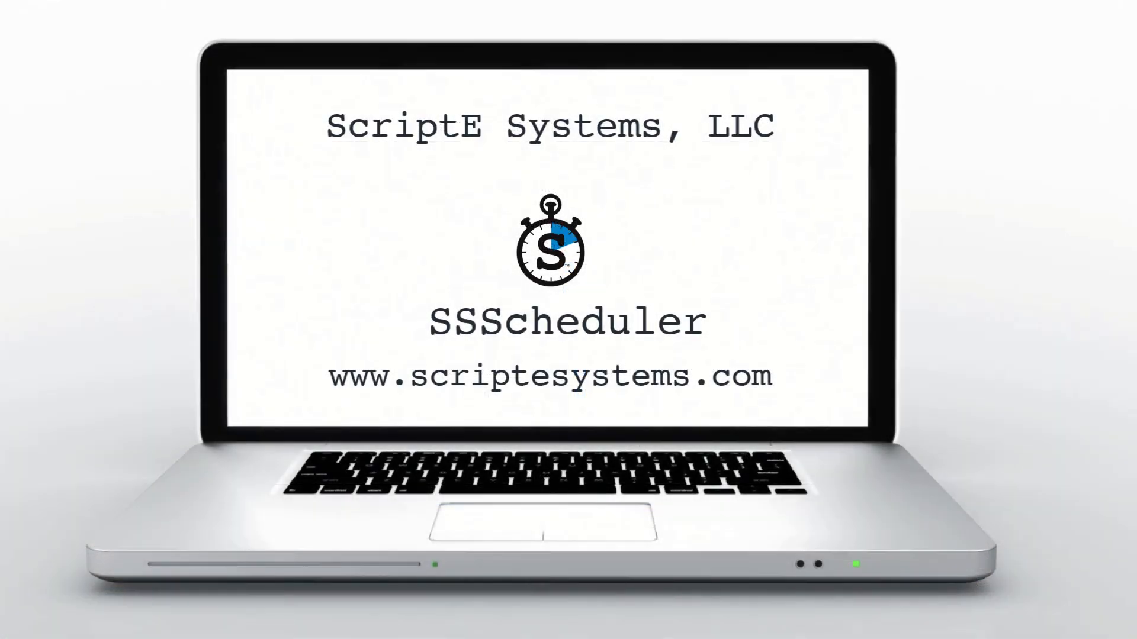